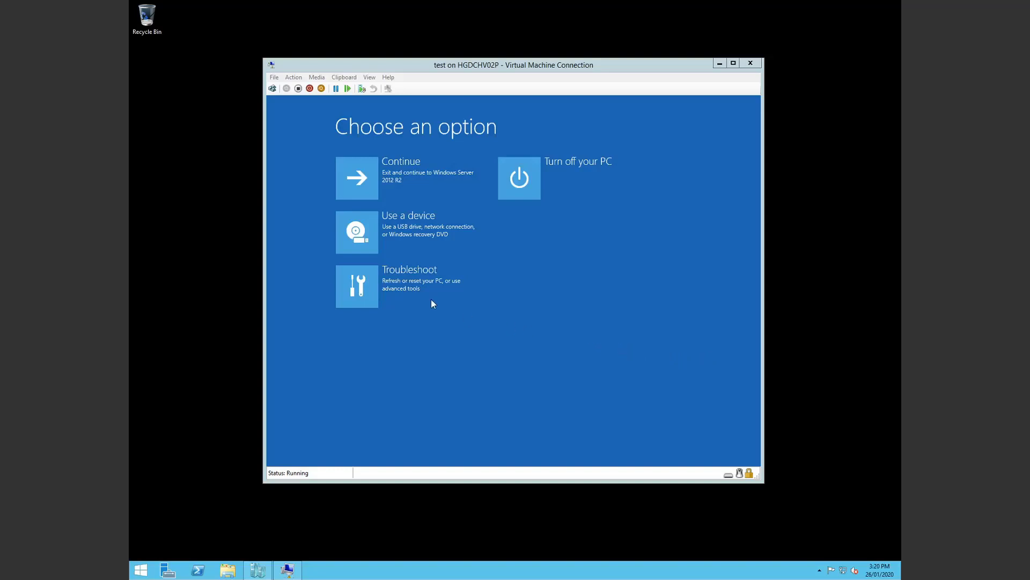
Restart the VM through Troubleshoot > Startup Settings so it shows Advanced Boot Options.
click(404, 284)
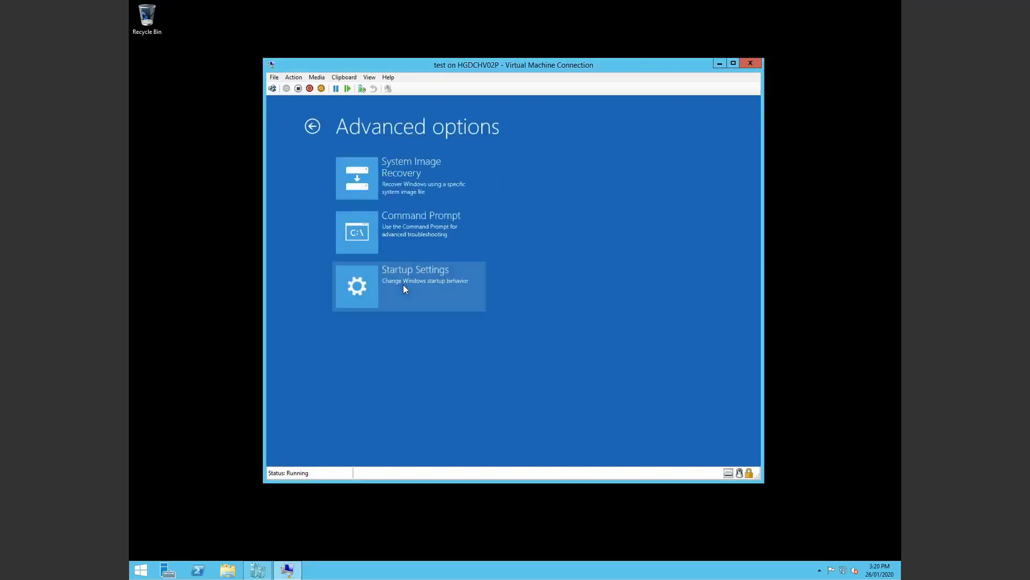
click(363, 294)
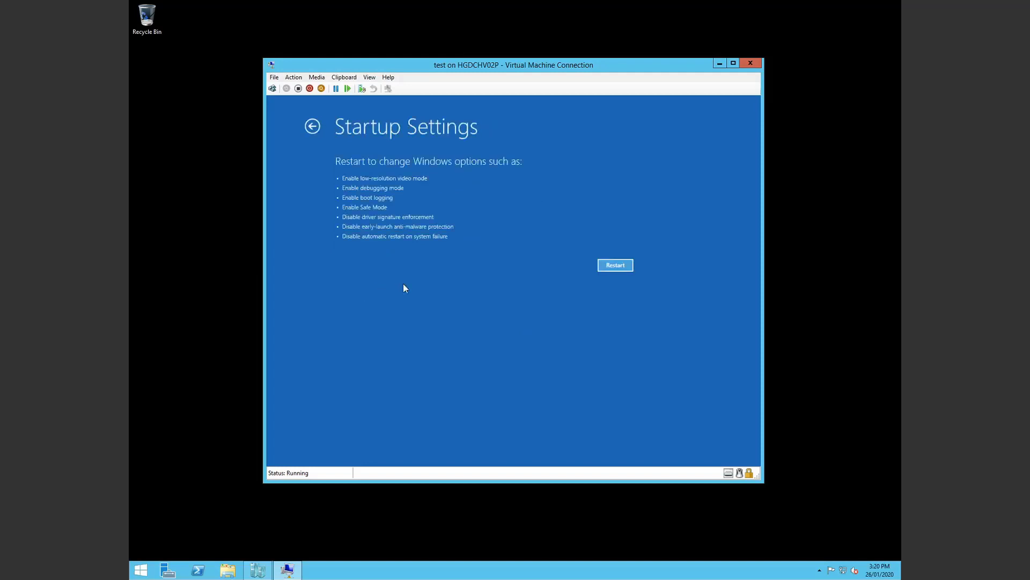
click(615, 265)
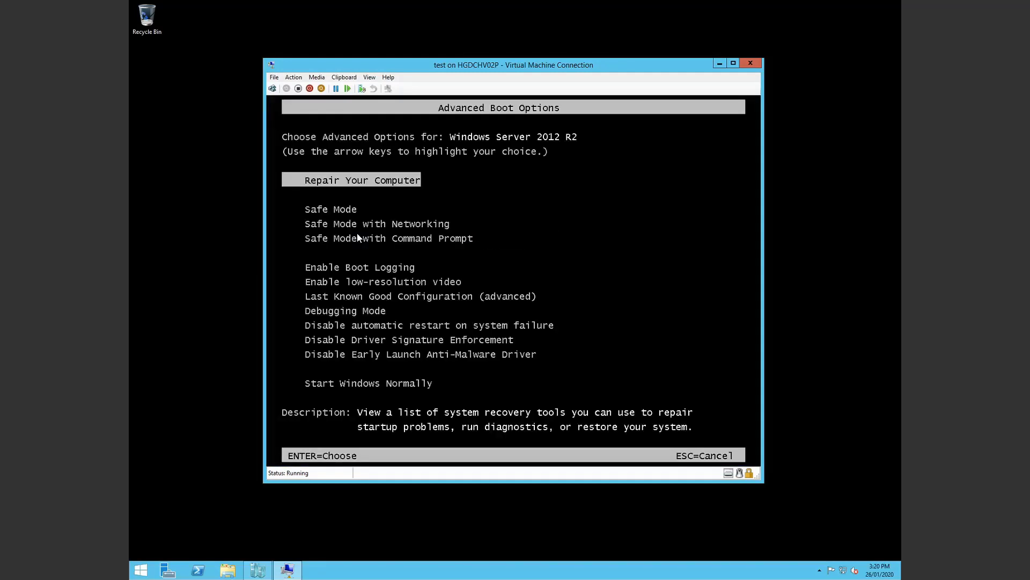
Boot Windows with the 'Disable automatic restart on system failure' option selected.
key(Down)
key(Down)
key(Down)
key(Down)
key(Up)
key(Up)
key(Up)
key(Down)
key(Down)
key(Down)
key(Down)
key(Down)
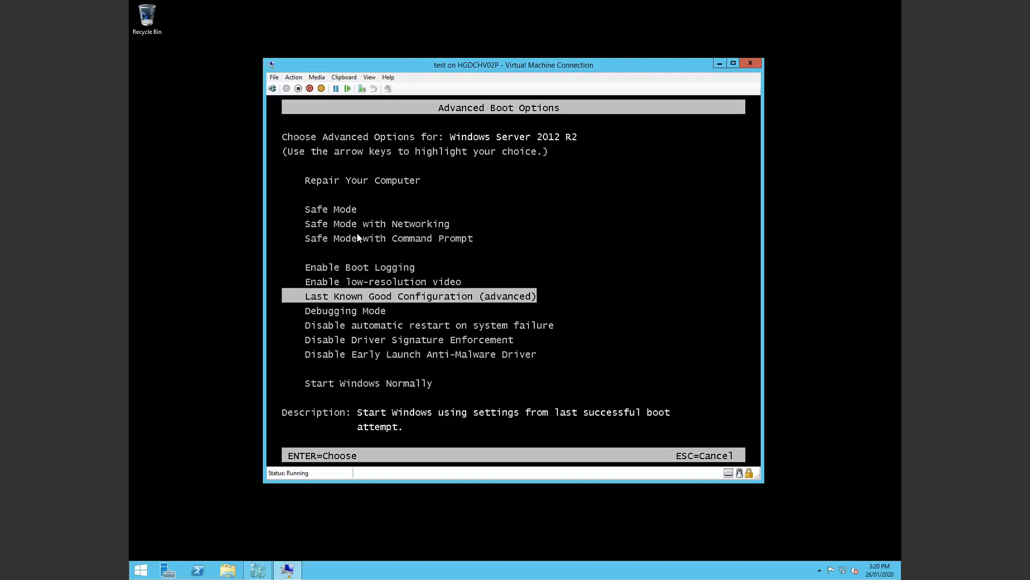
key(Down)
key(Down)
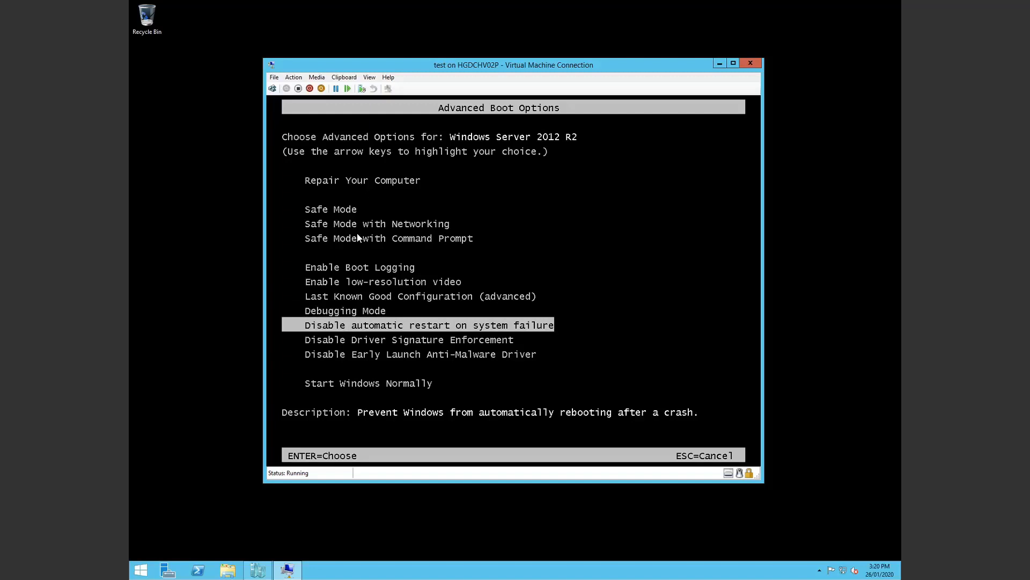
key(Return)
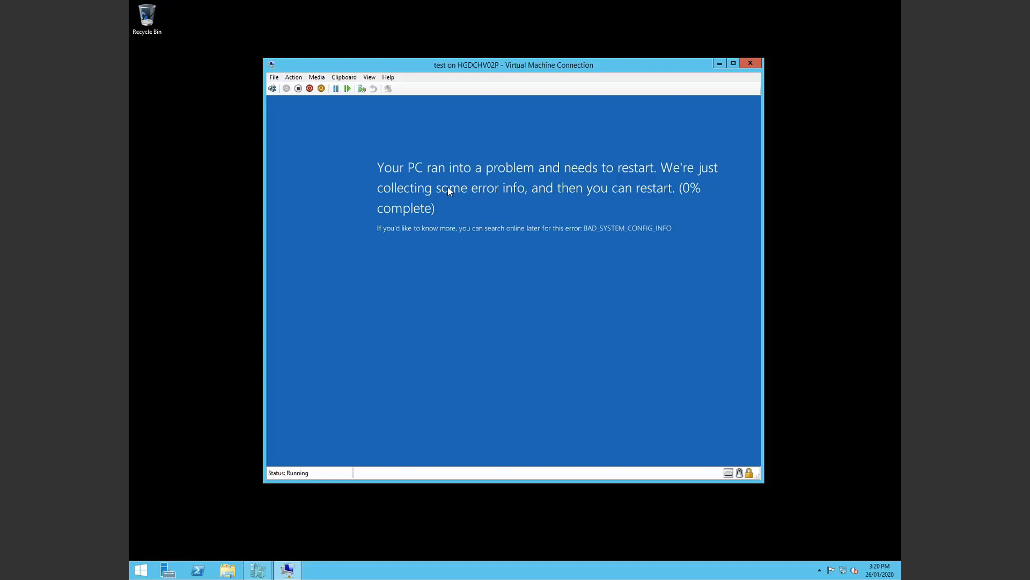
Reset the crashed virtual machine and confirm, so it boots into recovery options.
click(347, 90)
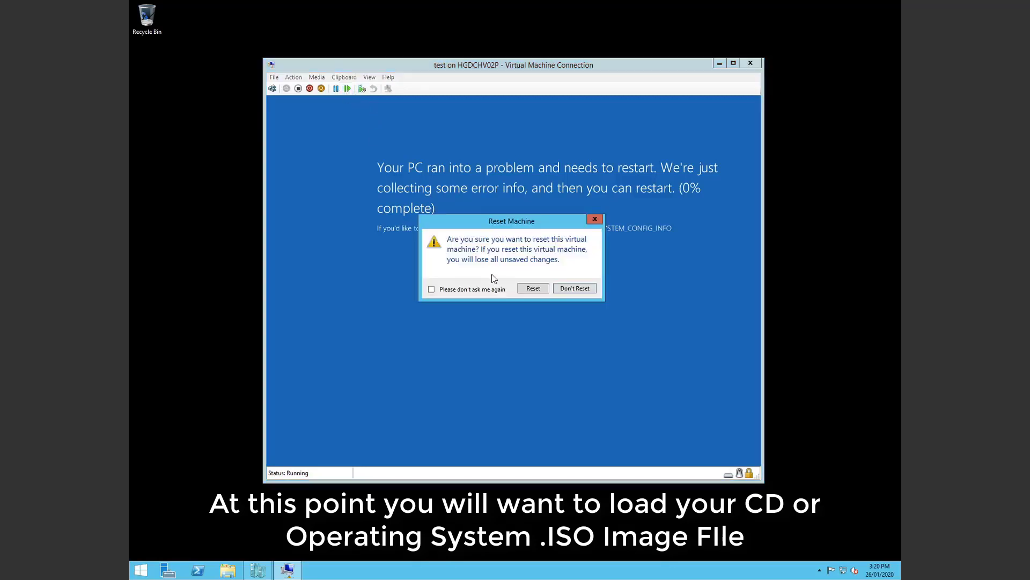
click(527, 287)
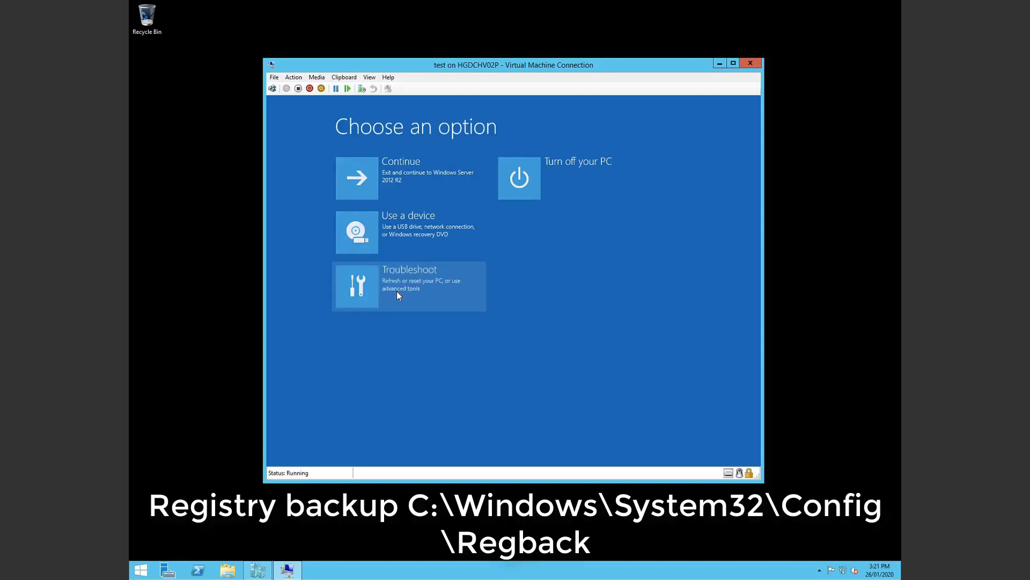
Open a Command Prompt from the recovery Troubleshoot options.
click(397, 291)
click(317, 127)
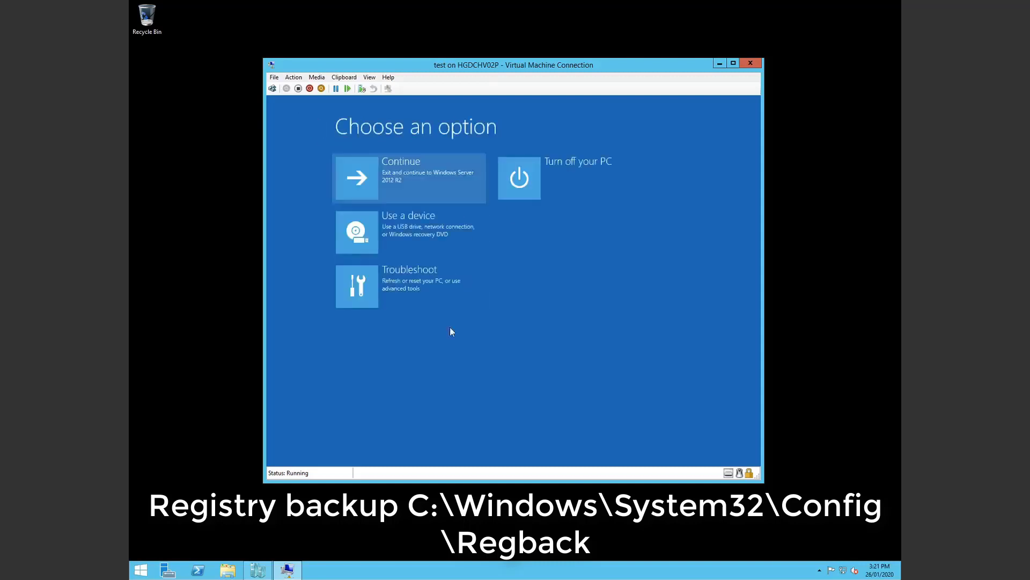
click(410, 283)
click(404, 226)
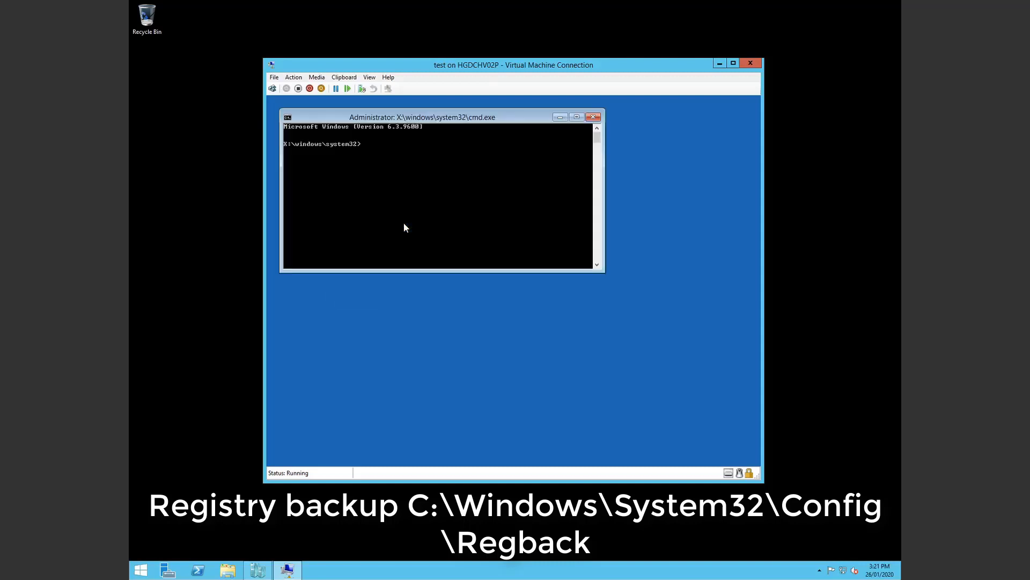
Switch to drive C:, cd into C:\Windows\System32\Config, and run dir.
text(C:)
key(Return)
text(cd C:\Windows\System32\Config)
key(Return)
text(dir)
key(Return)
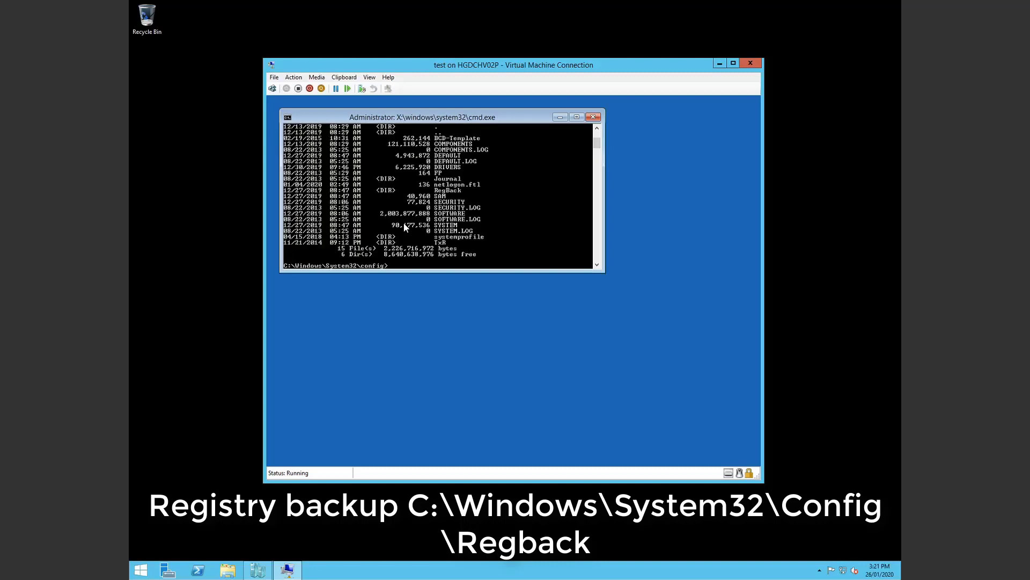
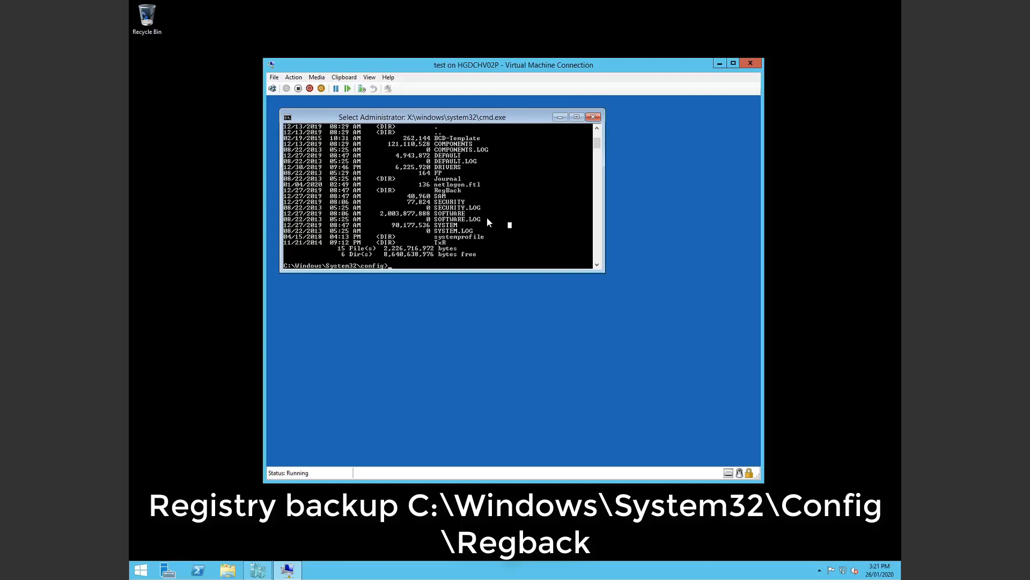
Highlight the 'RegBack' folder name in the C:\Windows\System32\config dir output.
drag(466, 190, 435, 190)
click(437, 192)
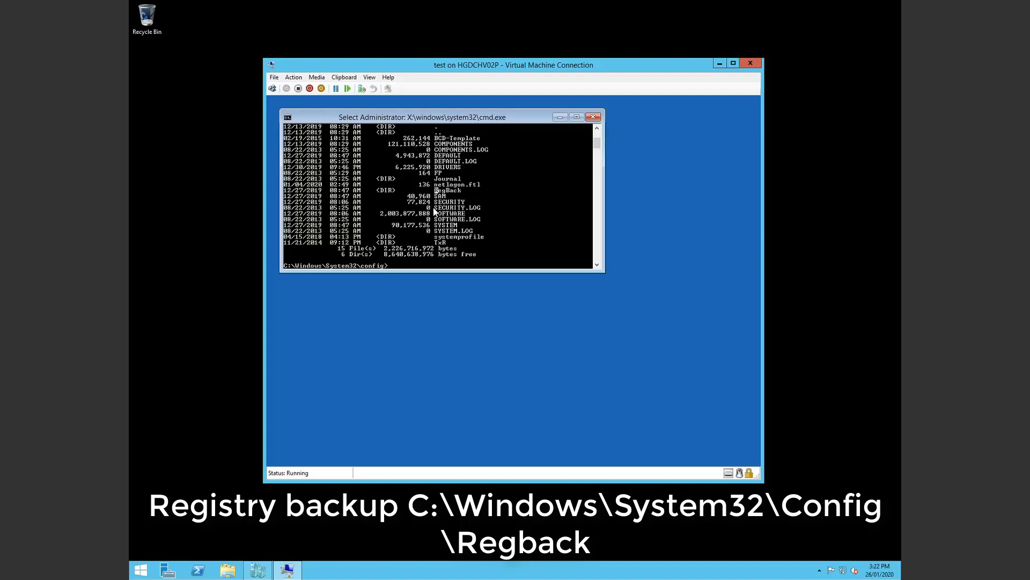
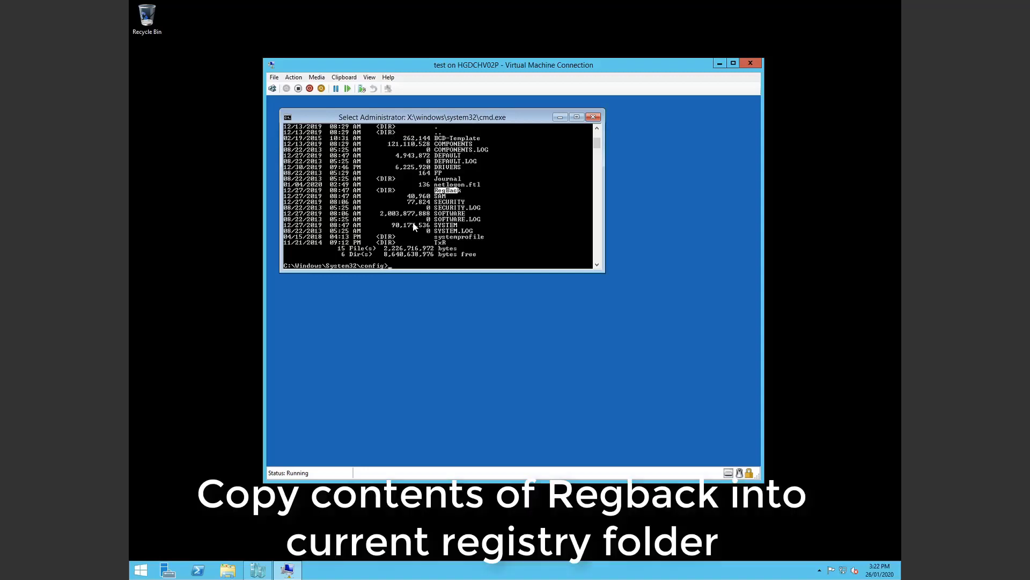
Clear the selection and start typing 'copy C:\windows\system32\config\regback\*.*' toward the config folder.
key(Return)
Enter the copy command for C:\windows\system32\config\regback\*.*, correcting the destination to C:\windows\system32\config.
text(c)
text(opy C:\windows\system32\config\regback)
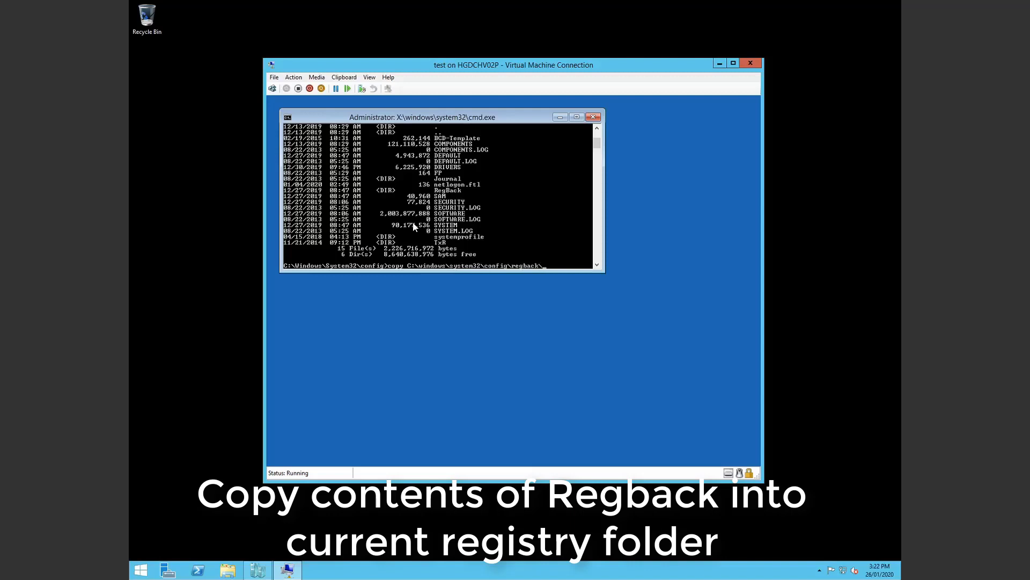
Clear the selection and start typing 'copy C:\windows\system32\config\regback\*.*' toward the config folder.
Enter the copy command for C:\windows\system32\config\regback\*.*, correcting the destination to C:\windows\system32\config.
text(\*.* C:\windows\systerm)
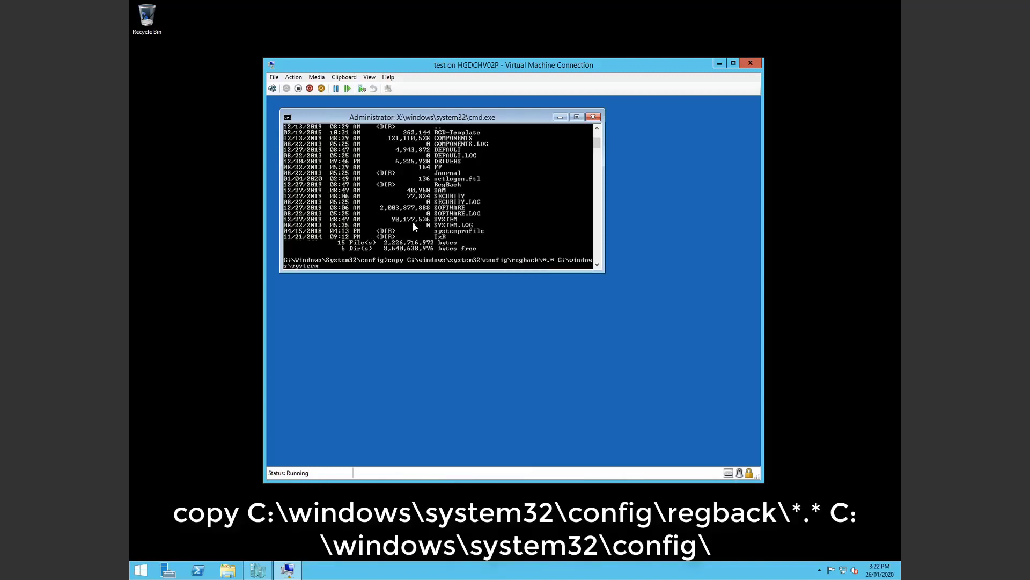
key(BackSpace)
key(BackSpace)
text(m32\config\)
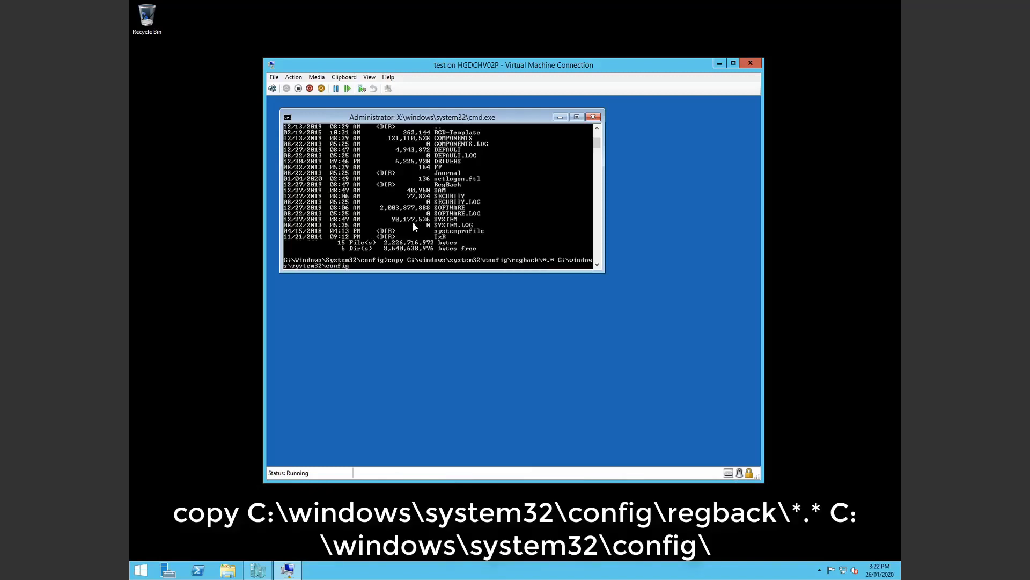
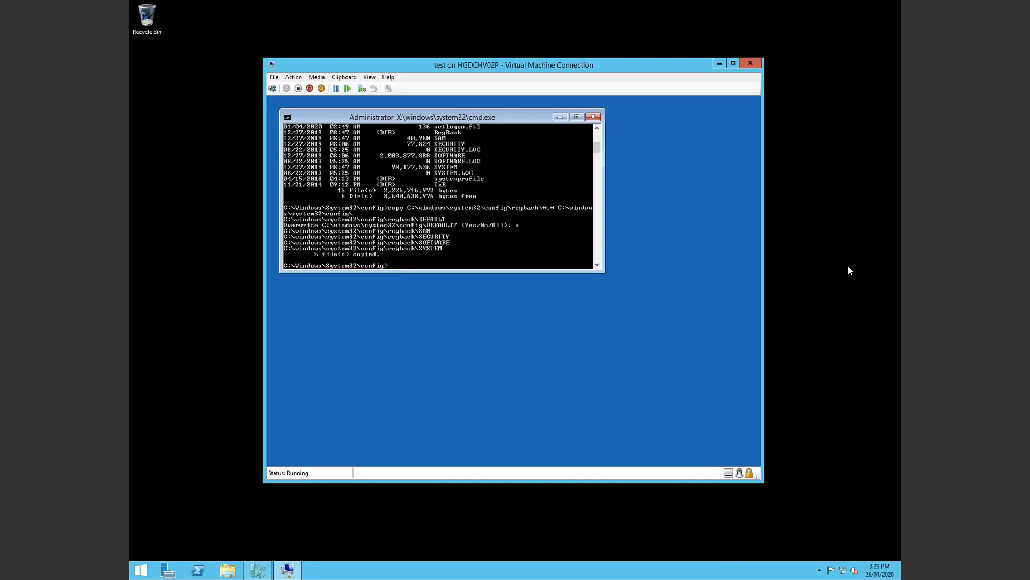
text(exit)
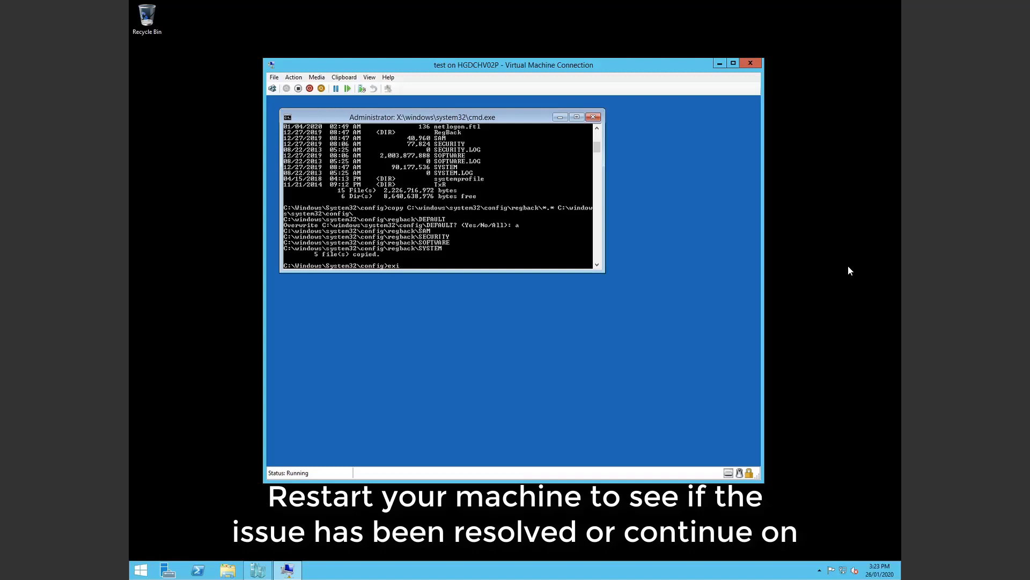
key(BackSpace)
key(BackSpace)
key(BackSpace)
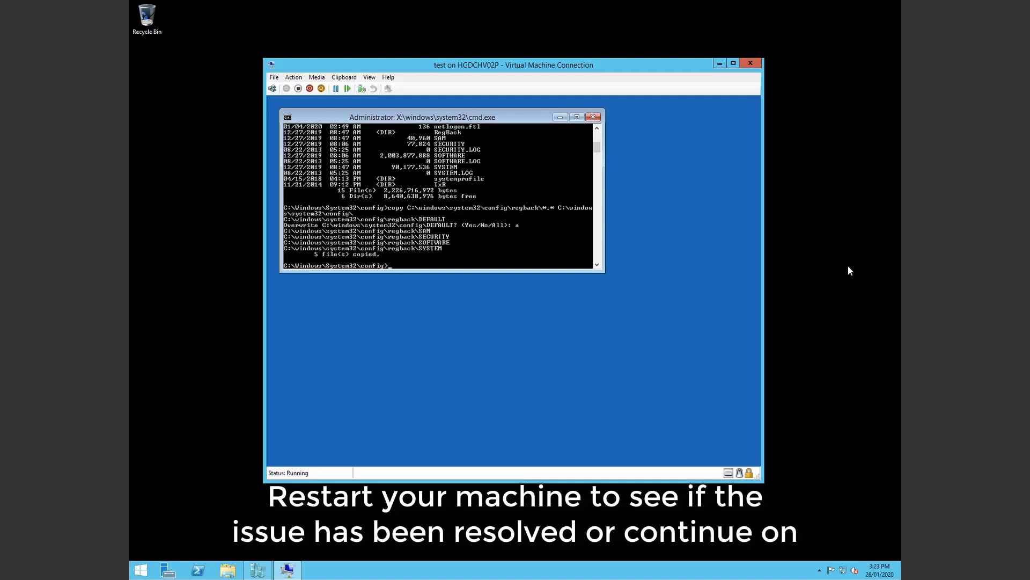
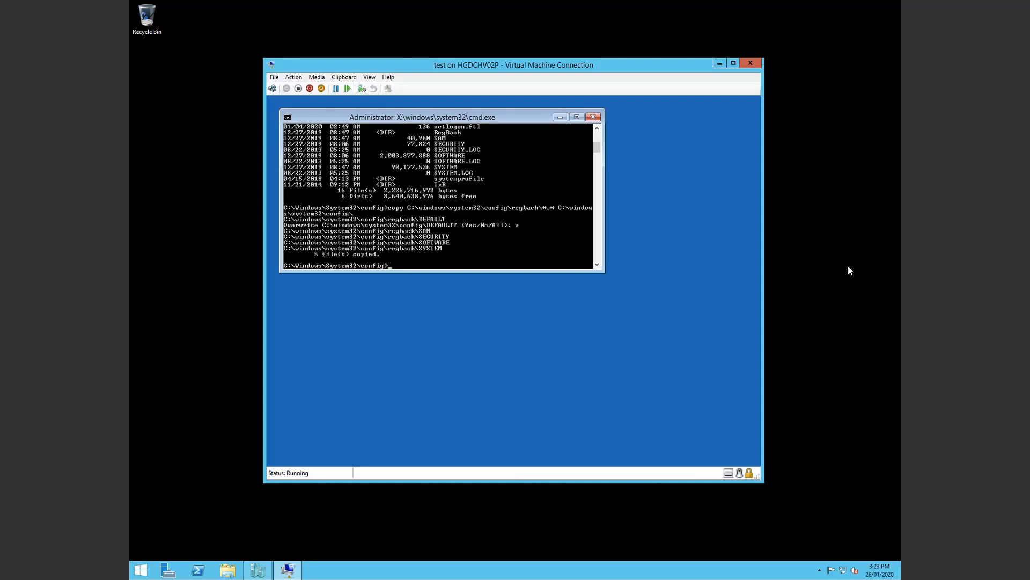
Launch Registry Editor from the recovery console with the regedit command.
text(regedit)
key(Return)
Expand HKEY_LOCAL_MACHINE\SOFTWARE\Microsoft\Windows\CurrentVersion\Component Based Servicing to reveal Packages and SessionsPending.
drag(498, 124, 523, 154)
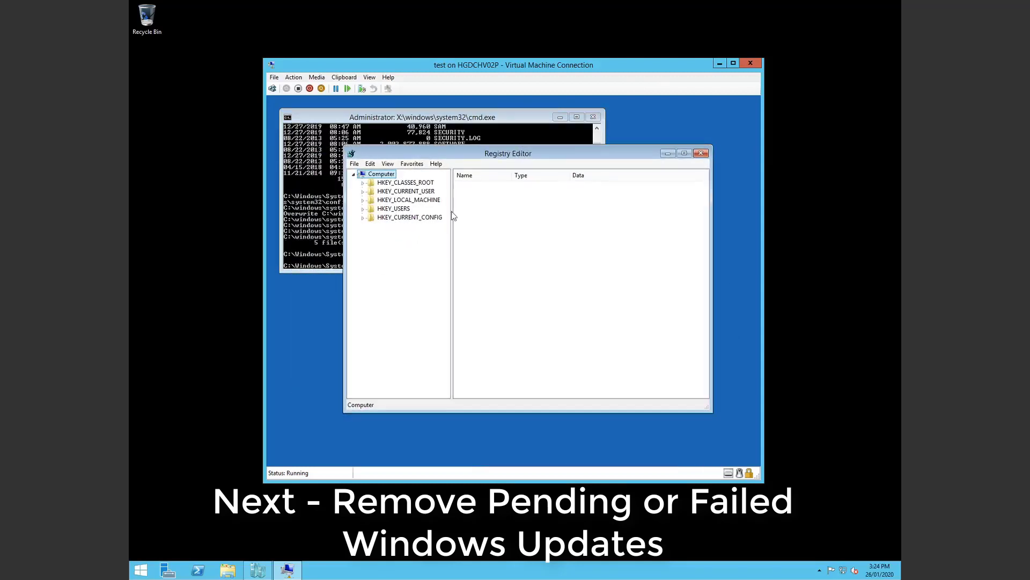
click(363, 199)
click(372, 235)
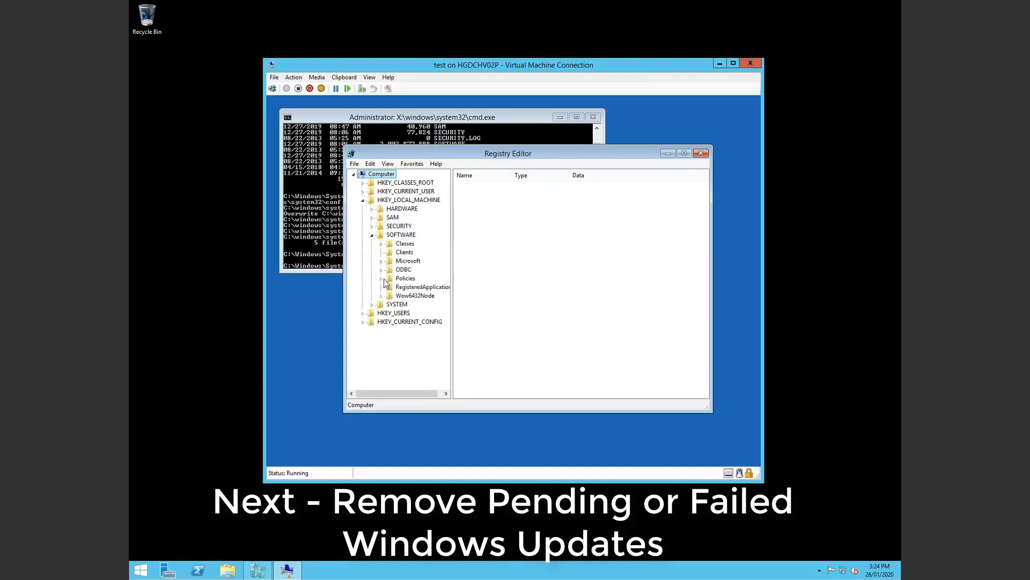
click(382, 261)
click(413, 315)
key(Down)
key(Down)
key(Down)
key(Down)
key(Down)
key(Down)
key(Down)
key(Down)
key(Down)
key(Down)
key(Down)
key(Down)
key(Down)
key(Down)
key(Down)
key(Down)
key(Down)
key(Down)
key(Down)
key(Down)
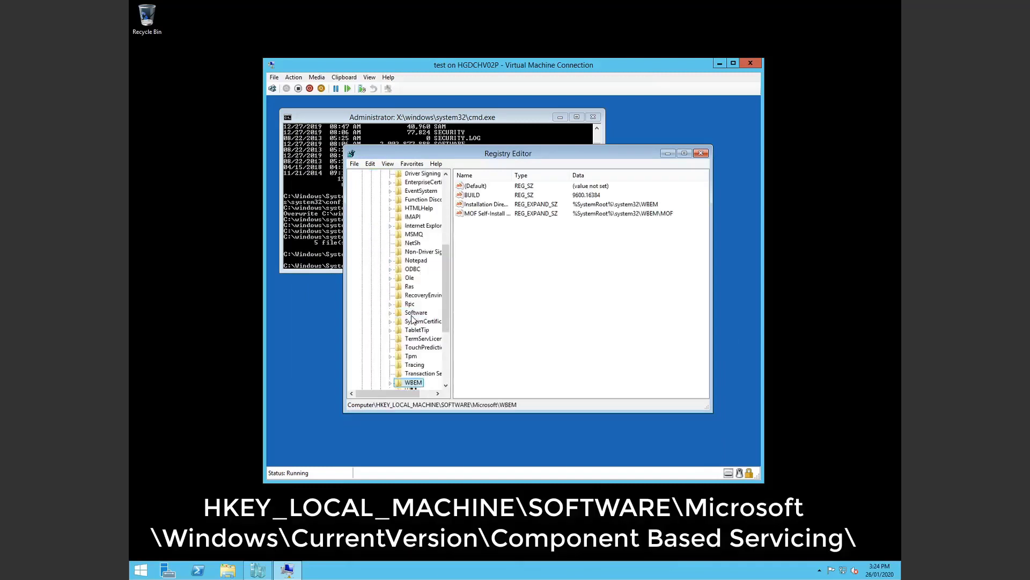
key(Right)
click(400, 314)
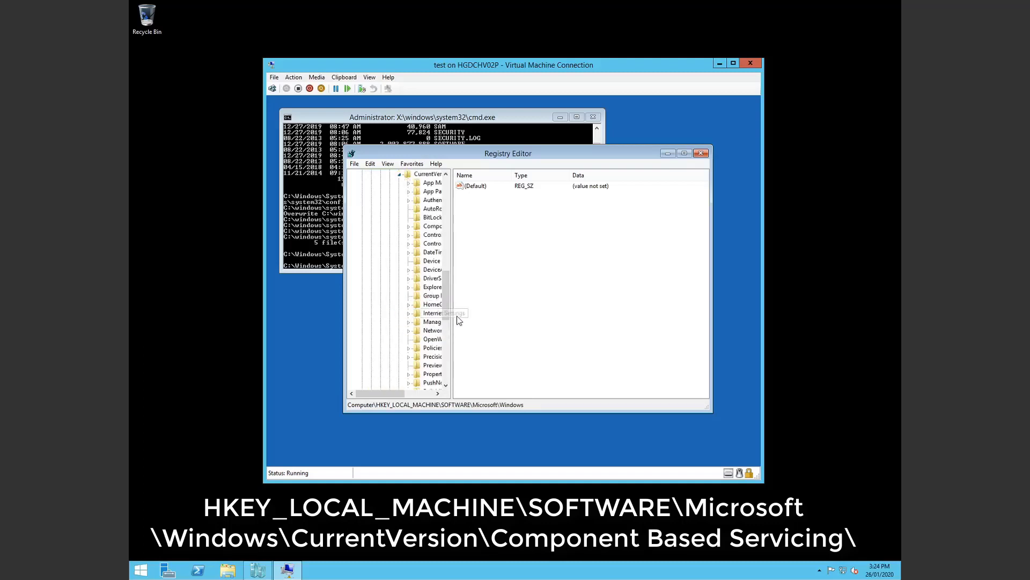
drag(452, 317, 558, 317)
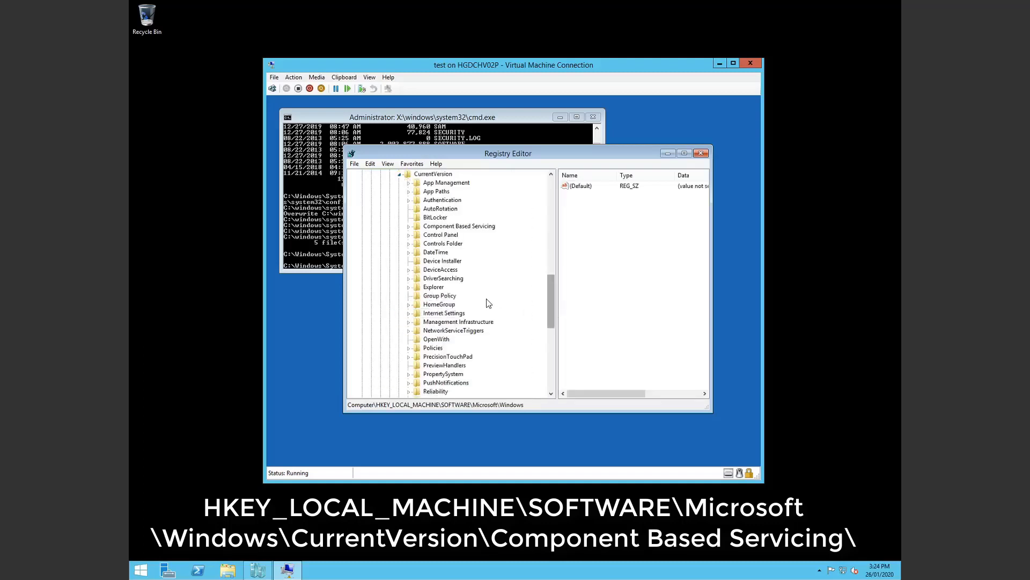
click(409, 228)
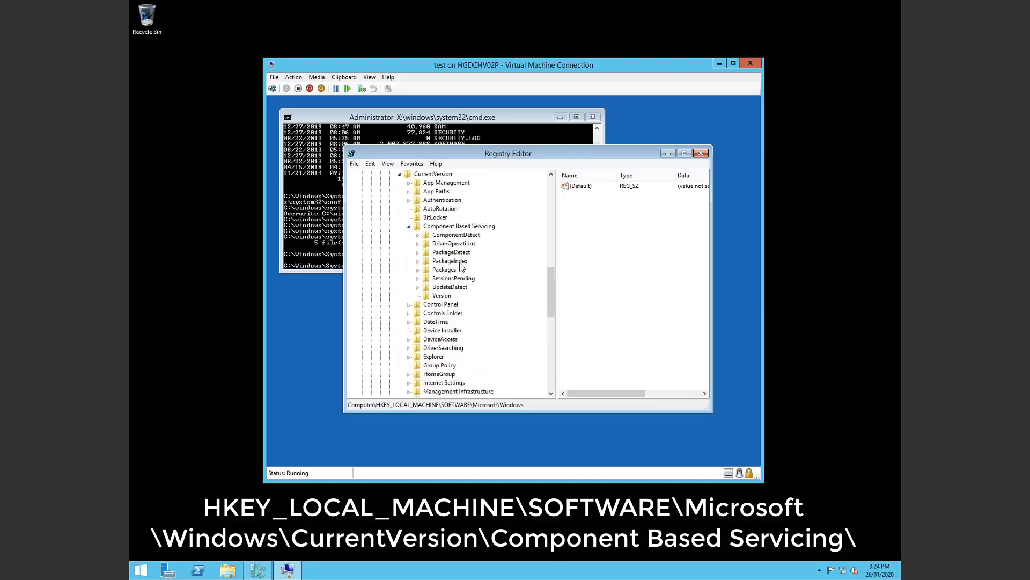
Start exporting the Component Based Servicing key as a backup, then cancel the export.
right_click(455, 230)
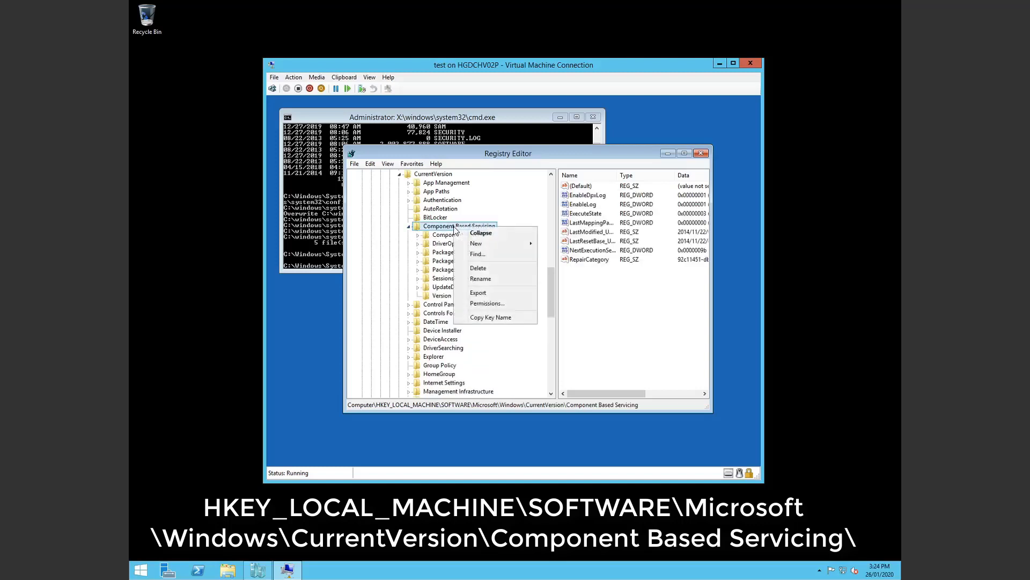
click(488, 293)
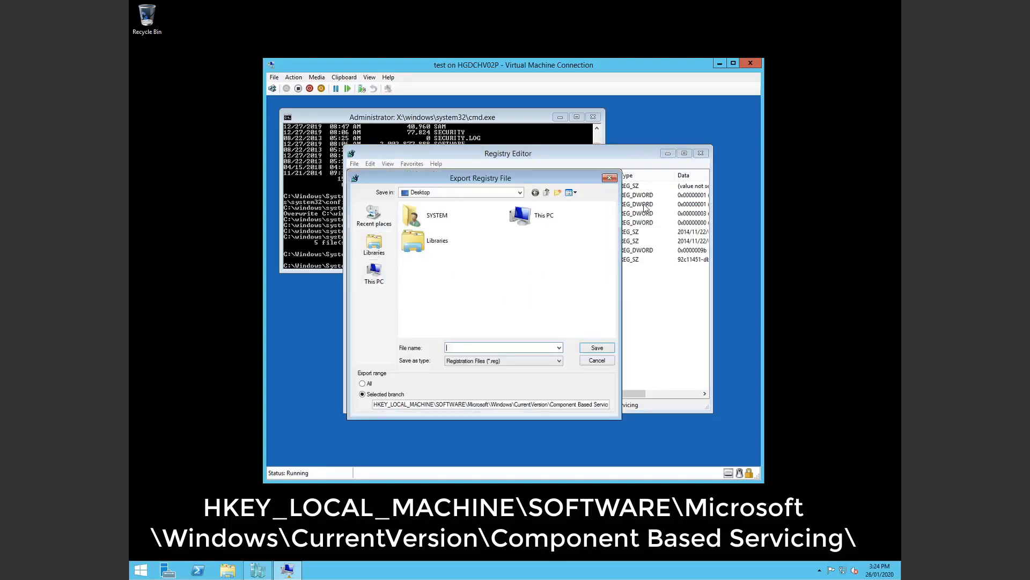
click(610, 178)
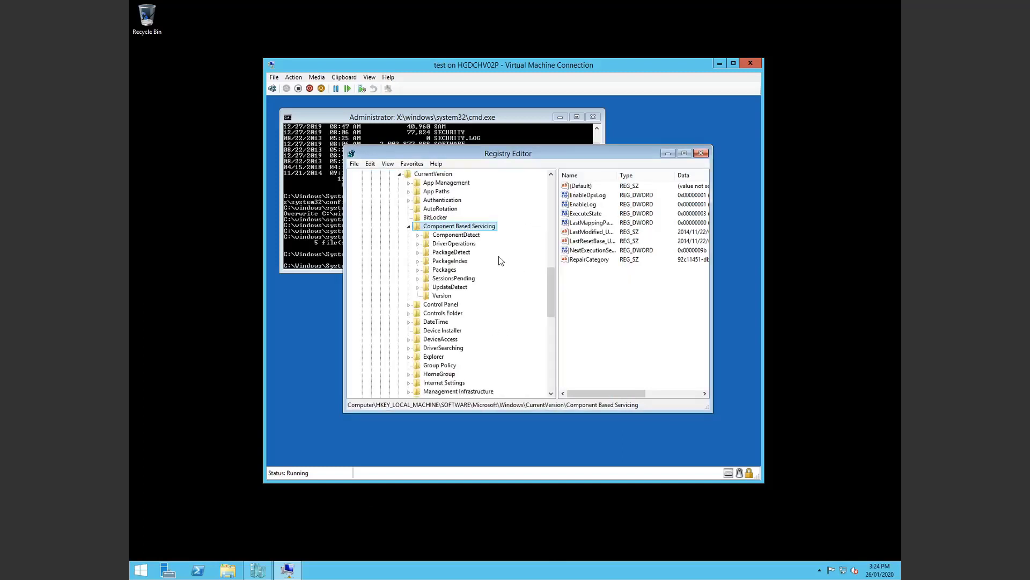
Delete the Component Based Servicing key, confirm, and close Registry Editor.
right_click(481, 228)
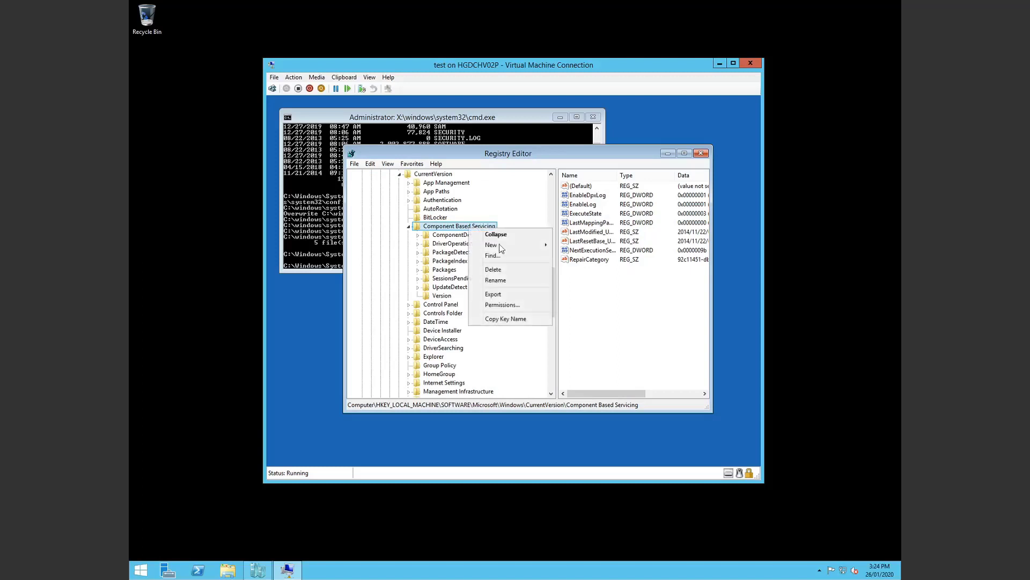
click(501, 269)
click(564, 284)
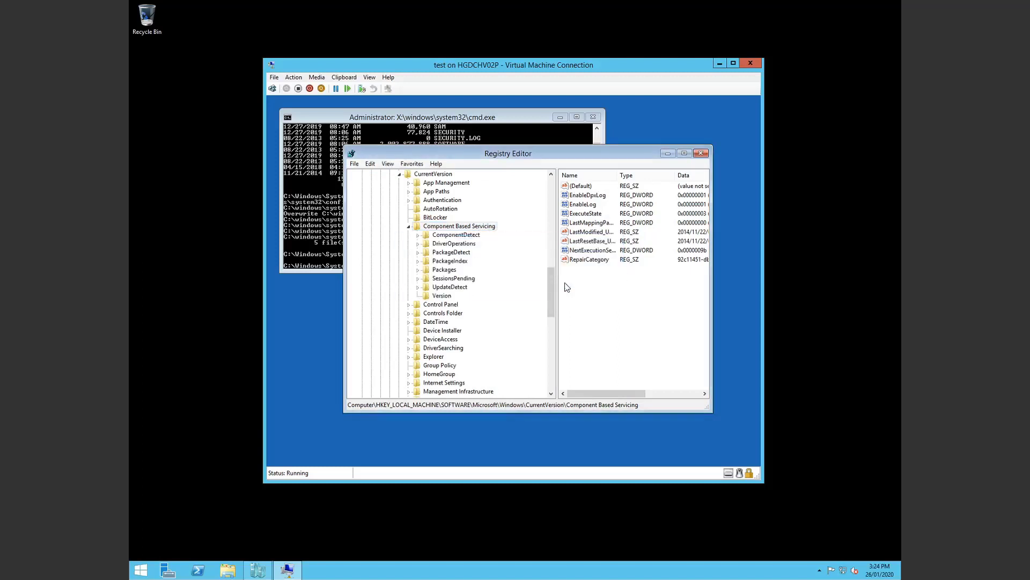
click(700, 153)
text(ex)
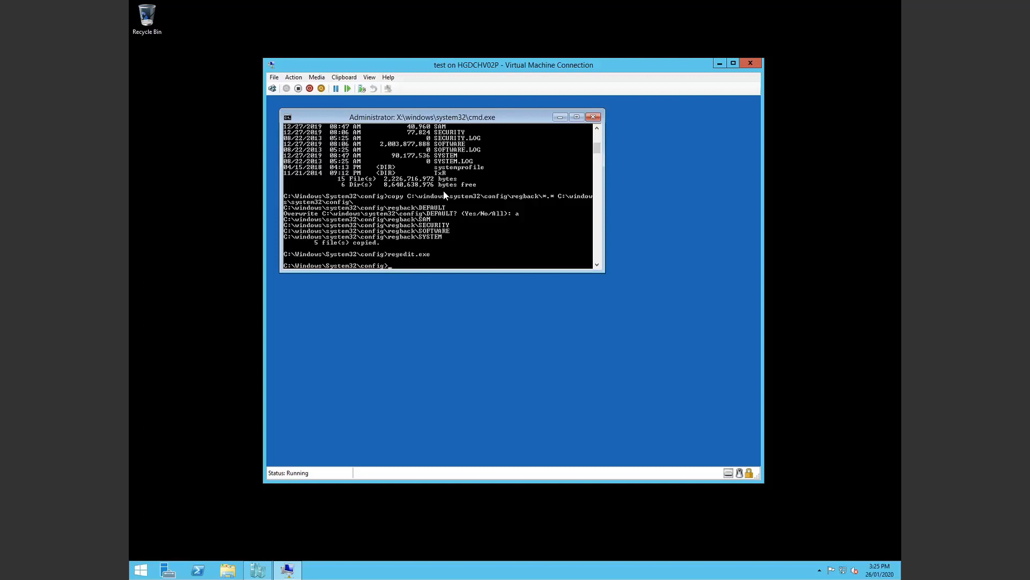
Change the current directory to C:\Windows\winsxs, correcting the mistyped path.
key(BackSpace)
text(cd C:\)
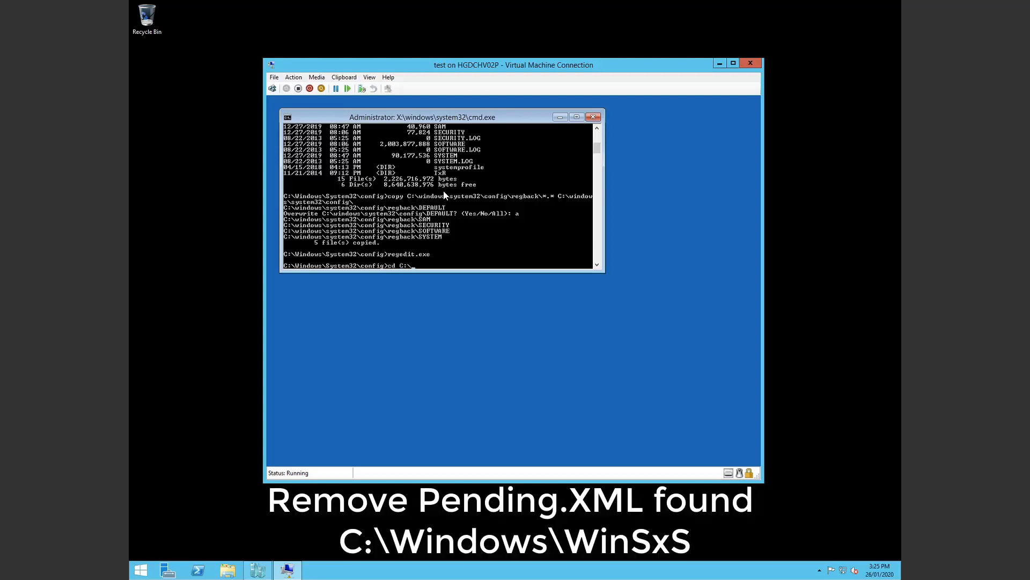
text(windos\winsxs)
key(Return)
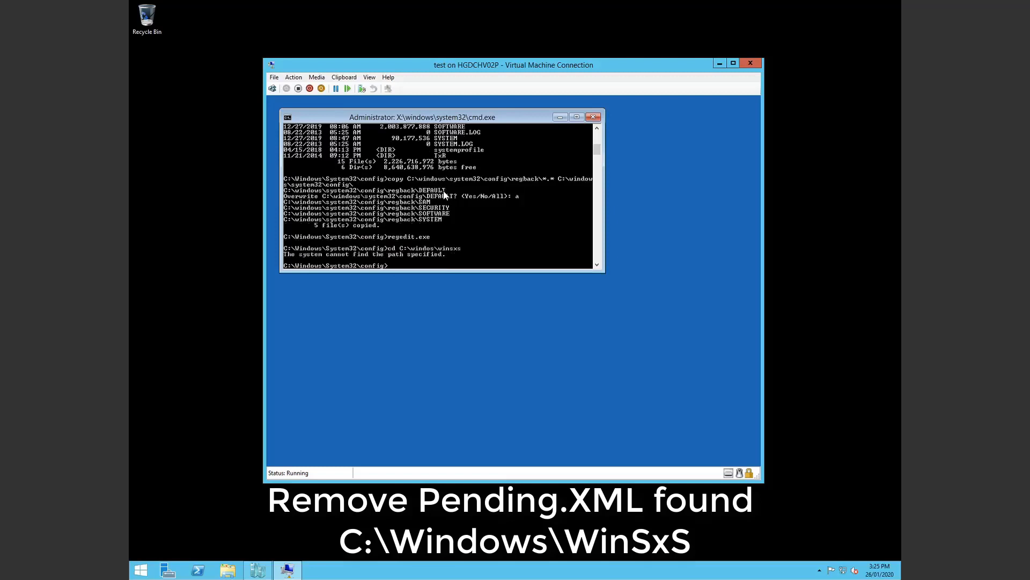
text(cd C:\Windows\winsxs)
key(Return)
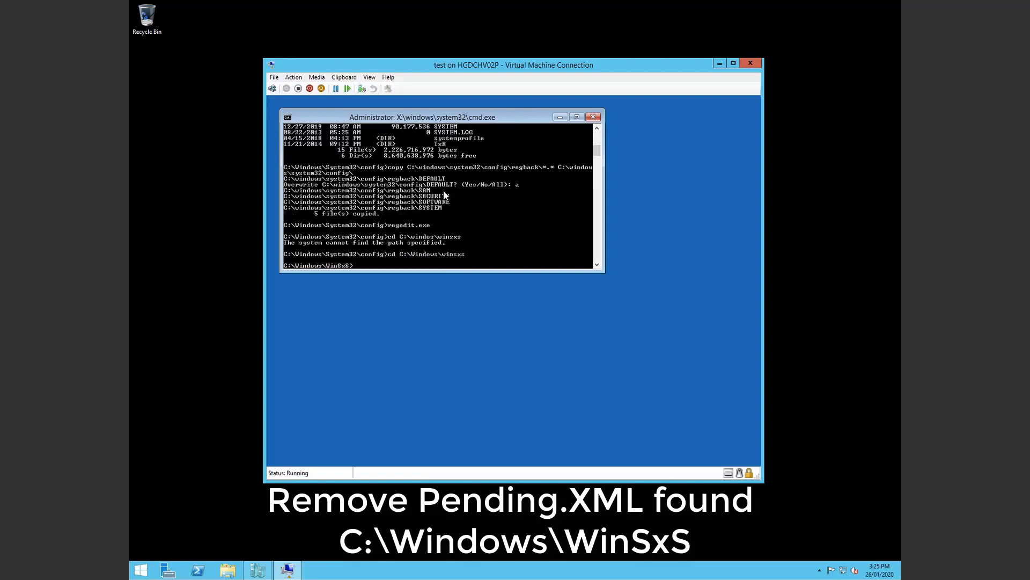
Draft the ren pending.xml pending.old command and an exit, erasing both without running.
text(pending.old)
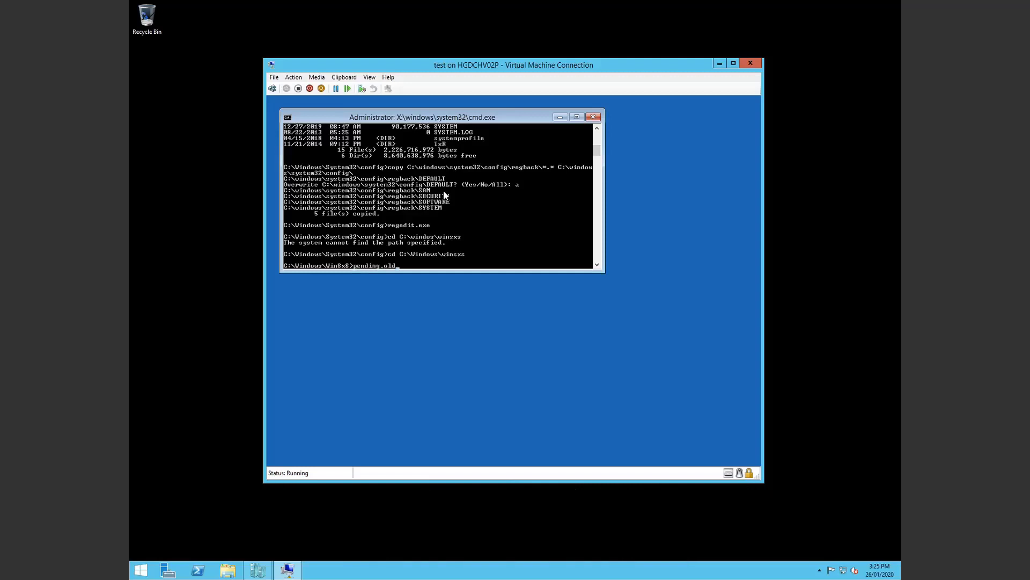
key(BackSpace)
key(BackSpace)
key(BackSpace)
key(BackSpace)
key(BackSpace)
key(BackSpace)
key(BackSpace)
key(BackSpace)
text(pending.xml)
key(BackSpace)
key(BackSpace)
key(BackSpace)
key(BackSpace)
key(BackSpace)
key(BackSpace)
key(BackSpace)
key(BackSpace)
key(BackSpace)
key(BackSpace)
text(ren pending.xml)
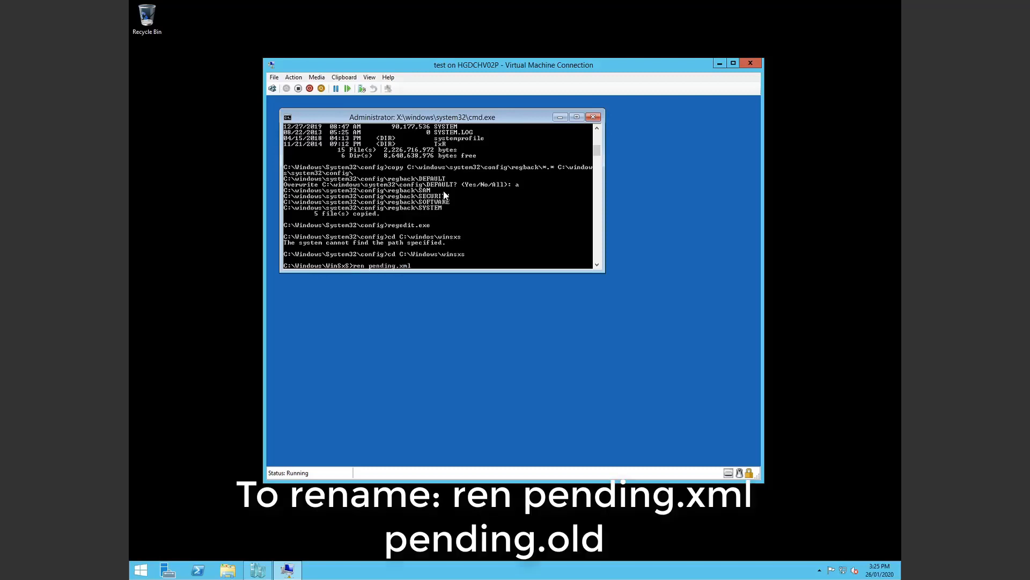
text( pending.ol)
key(BackSpace)
key(BackSpace)
key(BackSpace)
key(BackSpace)
key(BackSpace)
key(BackSpace)
key(BackSpace)
key(BackSpace)
key(BackSpace)
key(BackSpace)
key(BackSpace)
key(BackSpace)
key(BackSpace)
key(BackSpace)
key(BackSpace)
key(BackSpace)
key(BackSpace)
key(BackSpace)
key(BackSpace)
key(BackSpace)
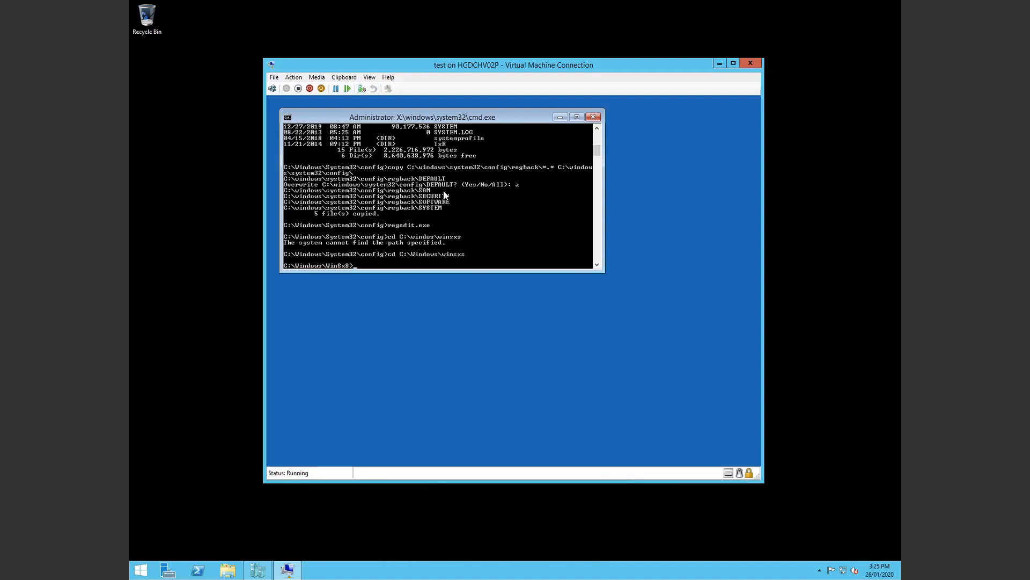
text(pending.old)
key(BackSpace)
key(BackSpace)
key(BackSpace)
key(BackSpace)
key(BackSpace)
key(BackSpace)
key(BackSpace)
key(BackSpace)
key(BackSpace)
key(BackSpace)
text(exit)
key(BackSpace)
key(BackSpace)
key(BackSpace)
key(BackSpace)
Run dism.exe to print its help and select part of the /Online example line.
text(dism.exe)
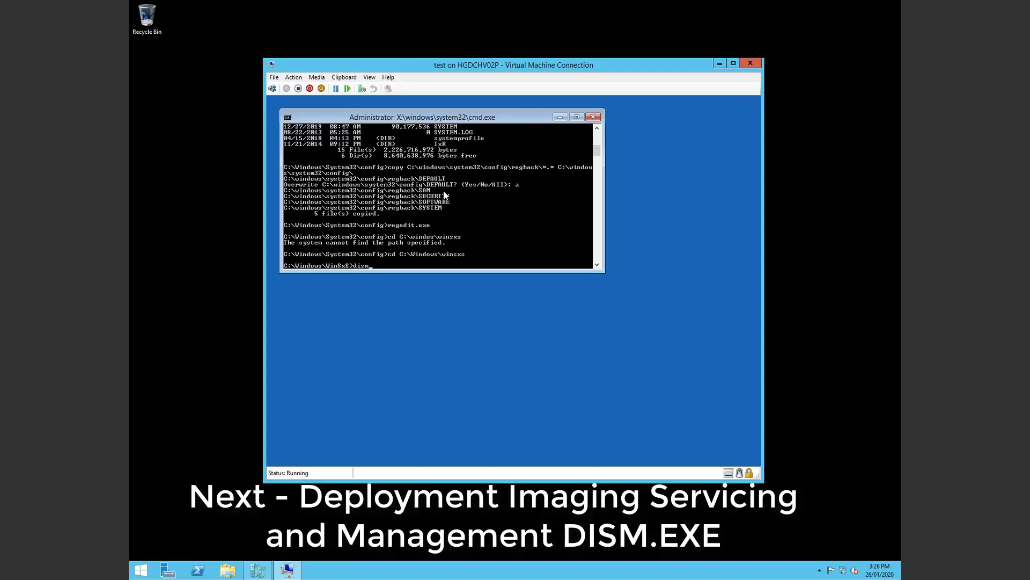
key(Return)
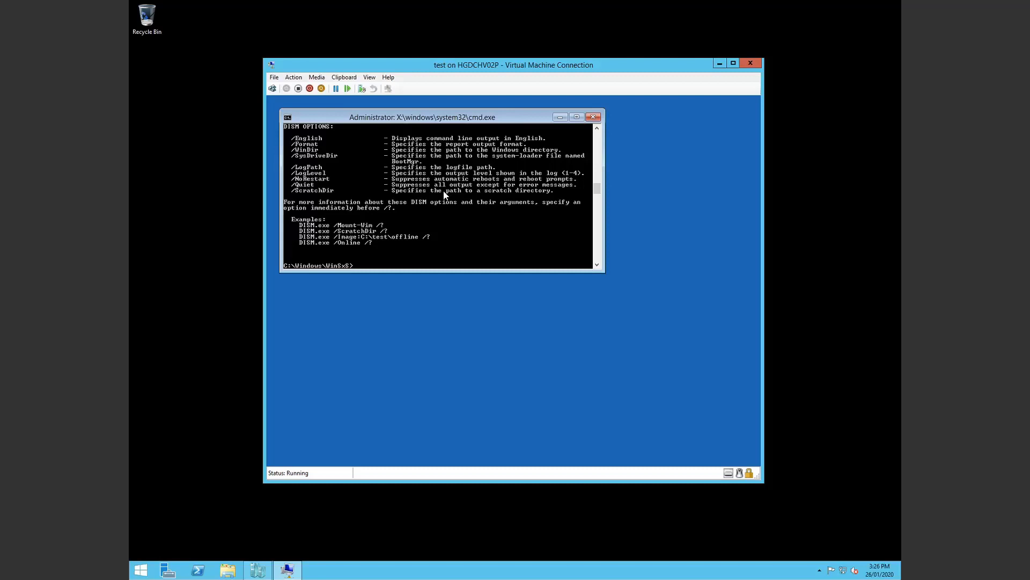
drag(317, 242, 355, 243)
click(378, 261)
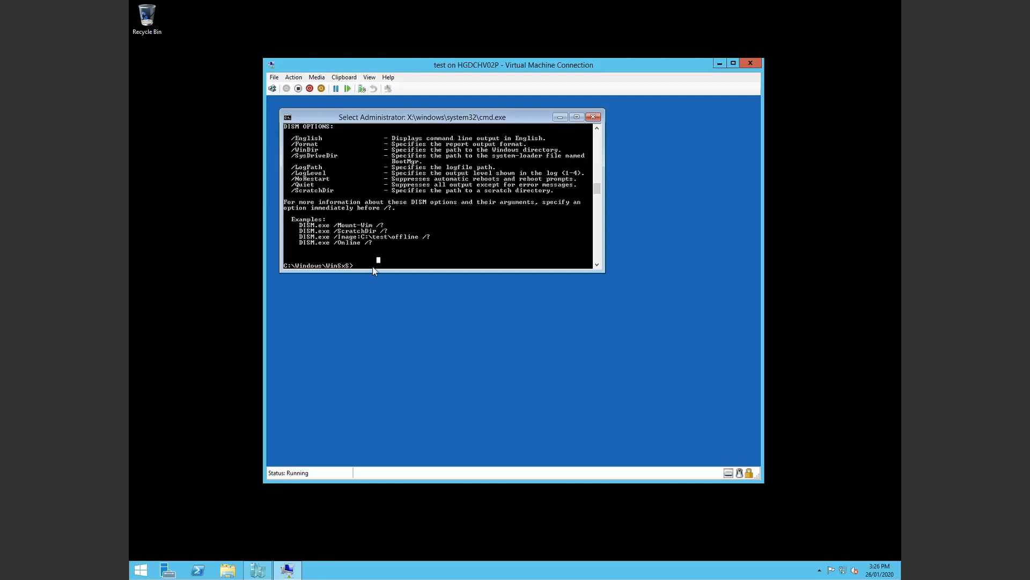
click(367, 261)
Switch to the D: drive, list it with dir, and create the C:\image folder.
key(Escape)
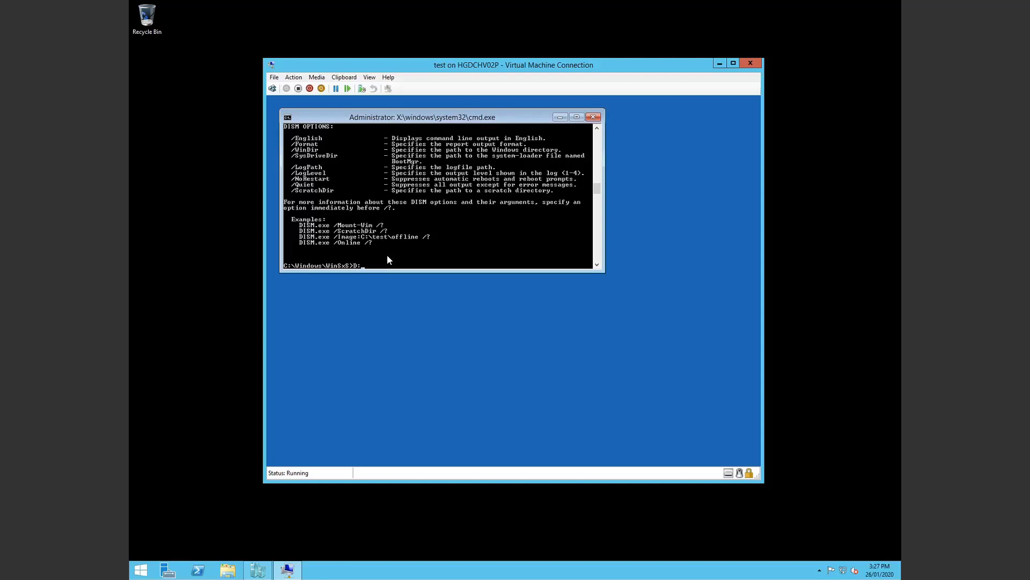
text(D:)
key(Return)
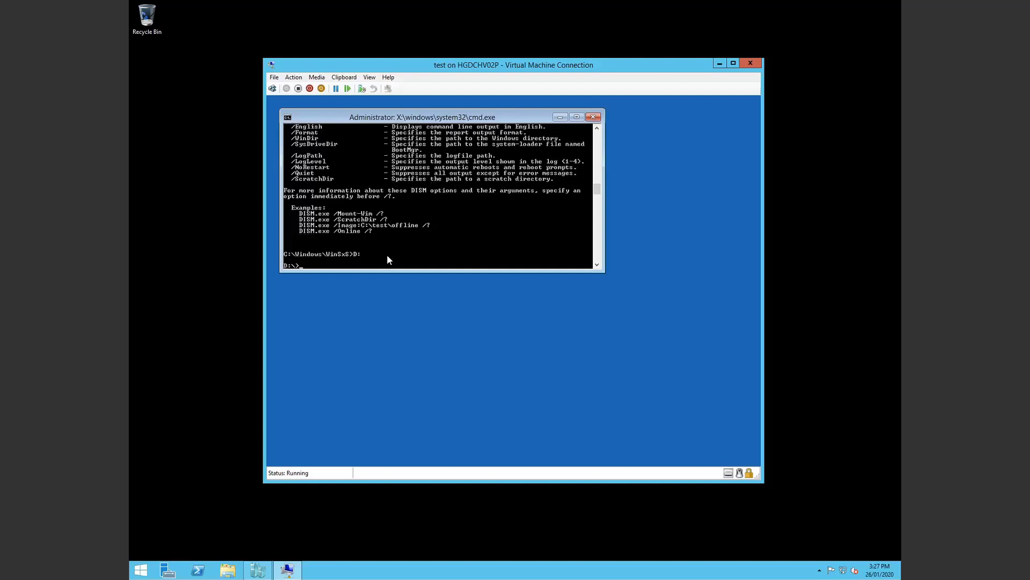
text(dir)
key(Return)
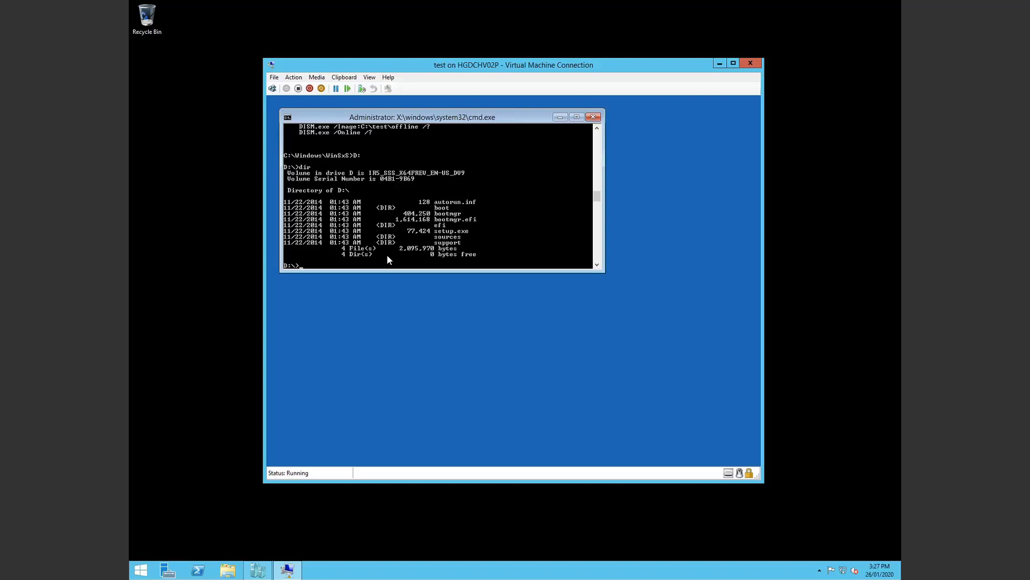
text(mkdir C:\image)
key(Return)
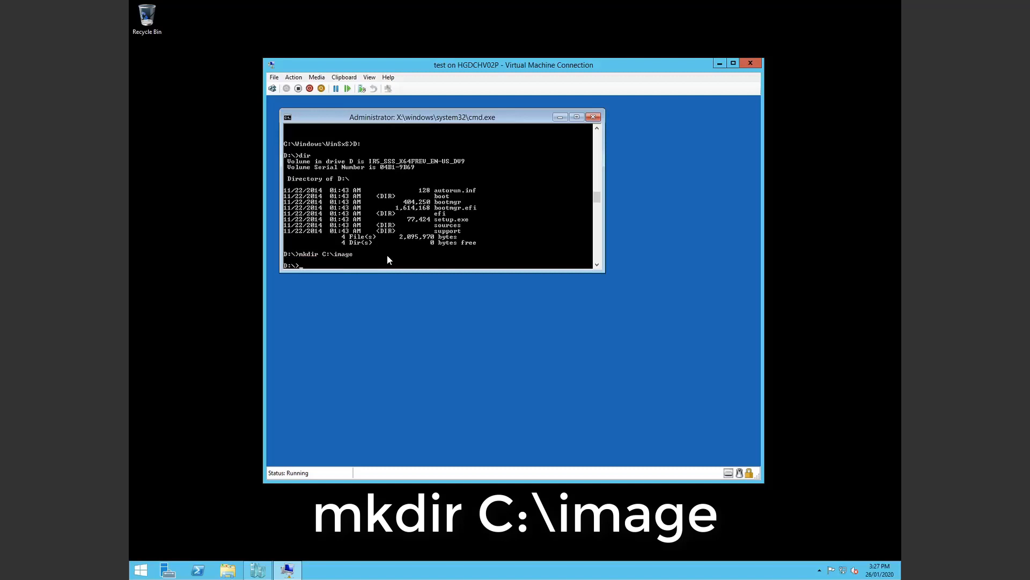
Mount D:\sources\install.wim index 1 read-only into C:\image using DISM /mount-image.
text(DISM.exe /mount-image /ImageFile)
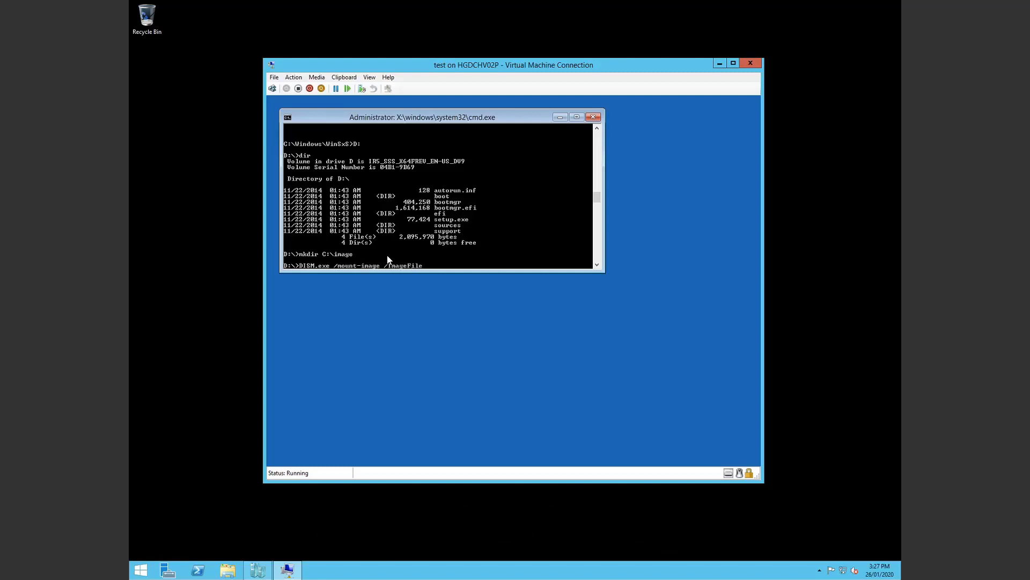
text(:D:\sources\install.wim)
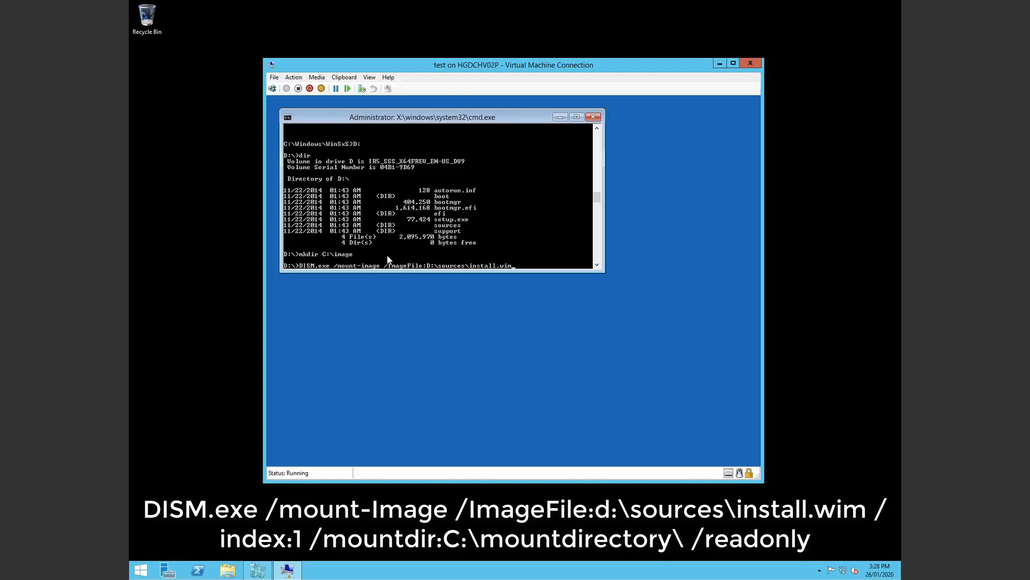
text(/index:1 /mountdir:C:)
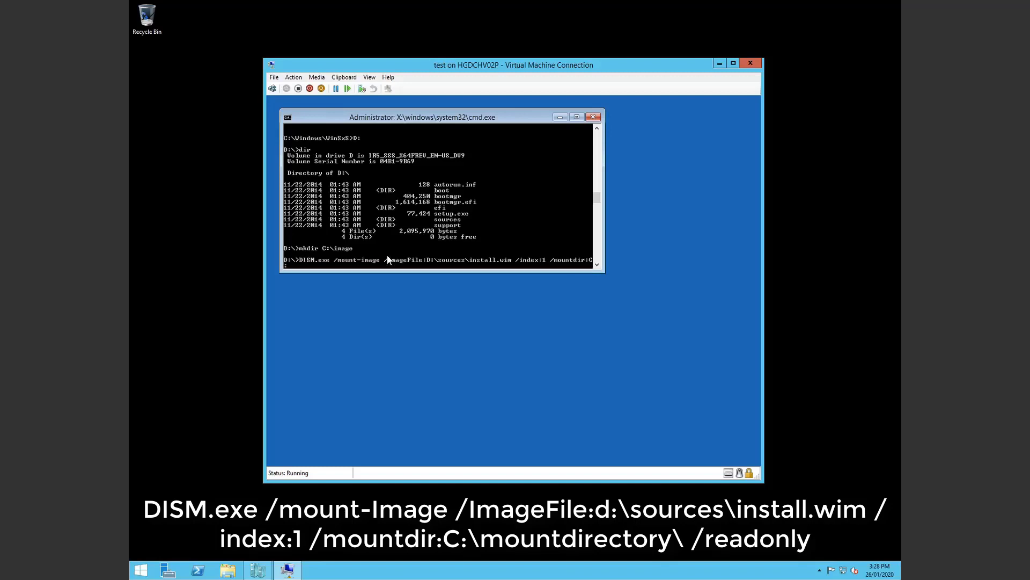
text(\image /readonly)
key(Return)
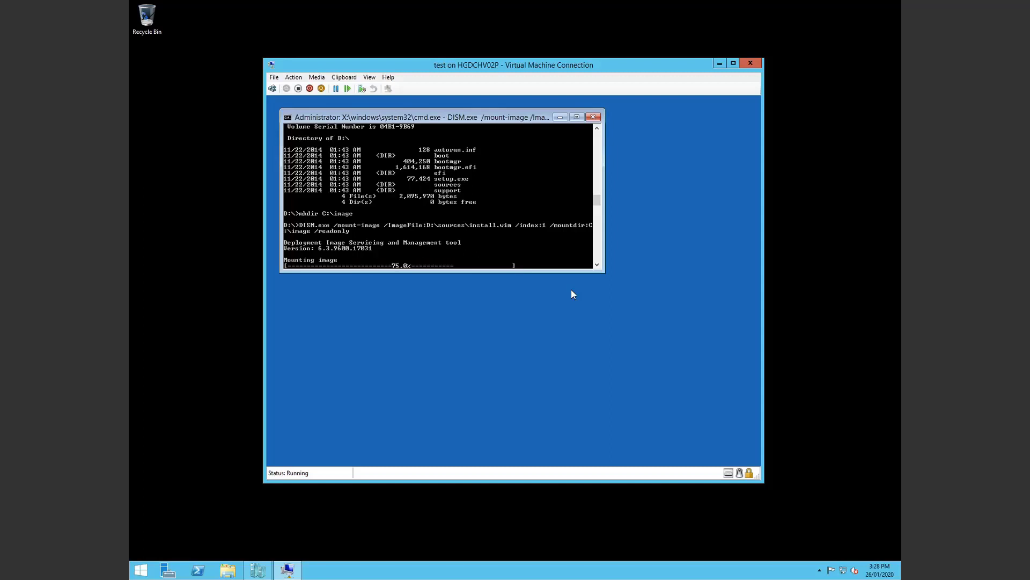
click(533, 144)
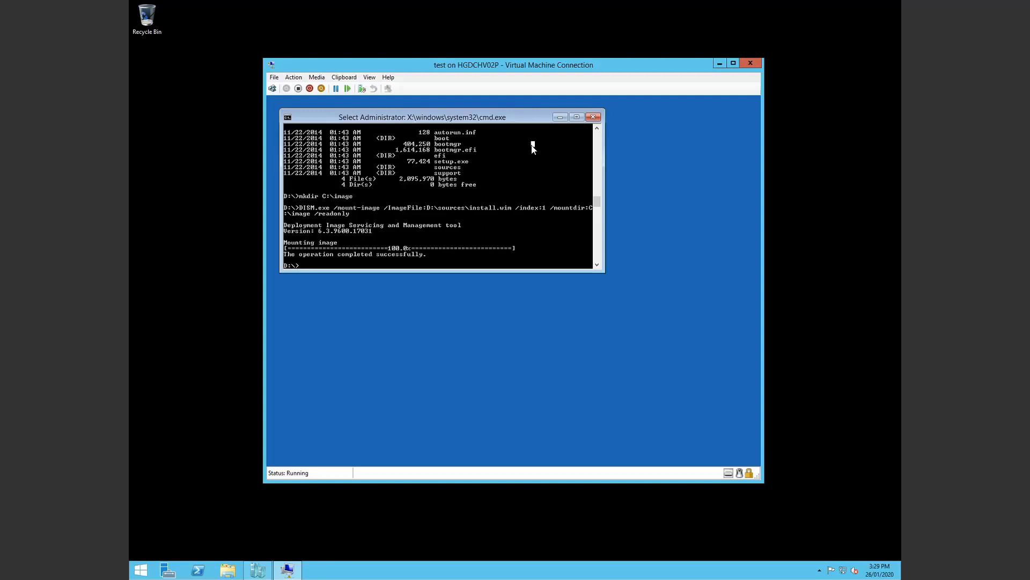
Run DISM /Cleanup-Image /Restorehealth on C:\image with /Scratchdir:C:\image.
key(Escape)
text(DISM.exe)
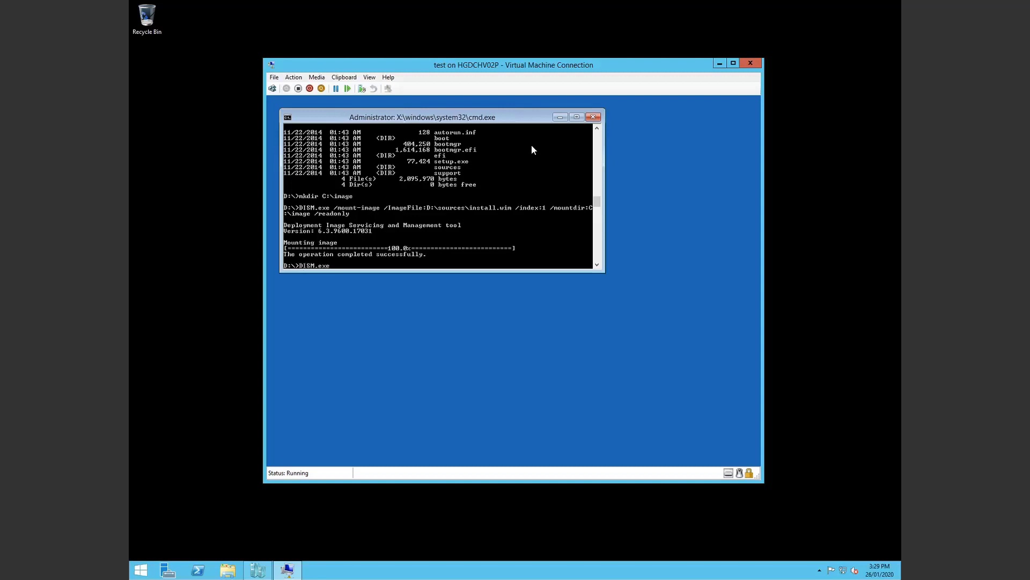
text( /image:C:\image /Cleanup-Image /Restore)
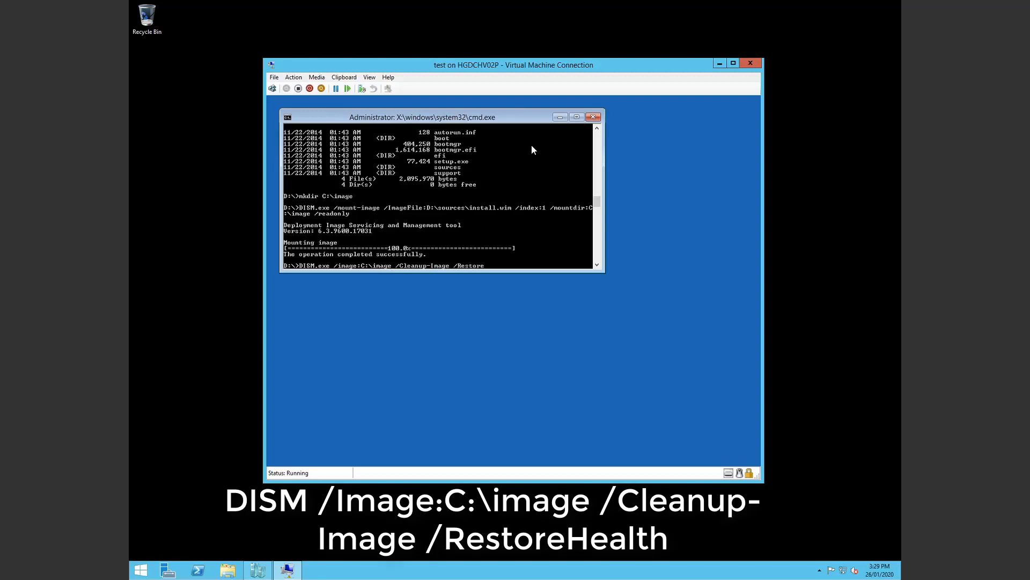
text(health)
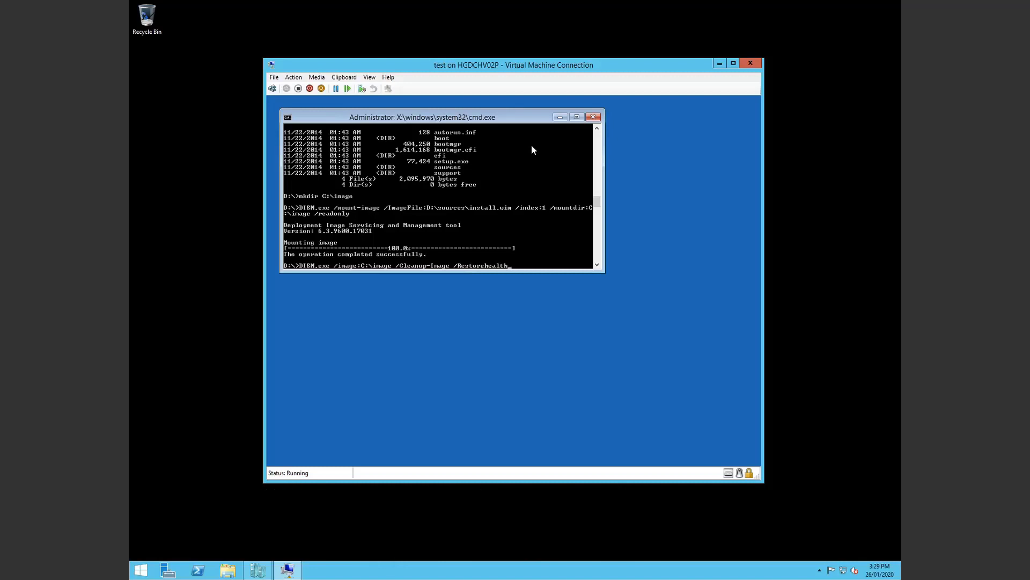
text(/Scratchdir:C:\)
text(image)
key(Return)
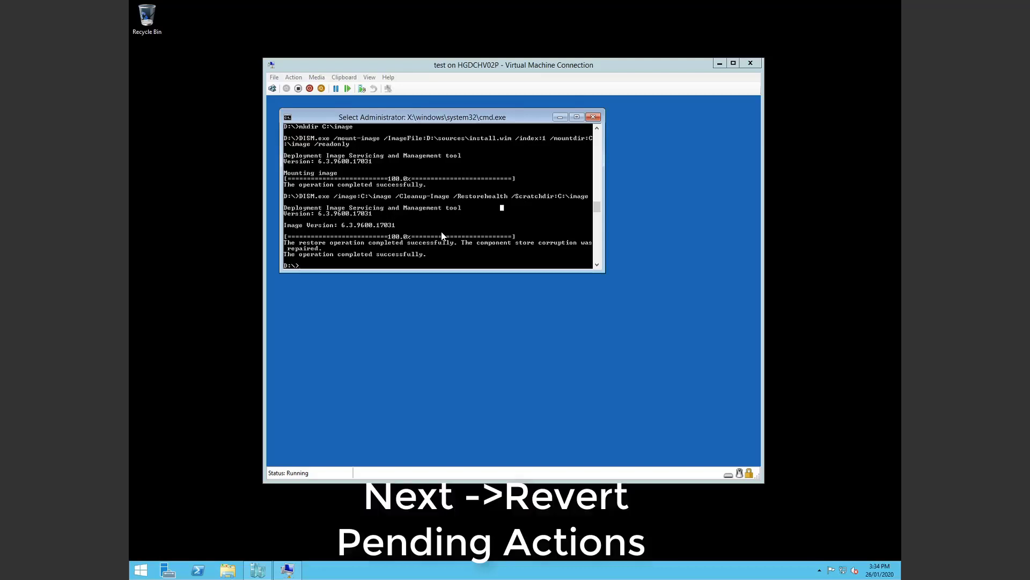
Run DISM /image:C:\image /cleanup-image /revertpendingactions, fixing the typo in the option name.
click(442, 236)
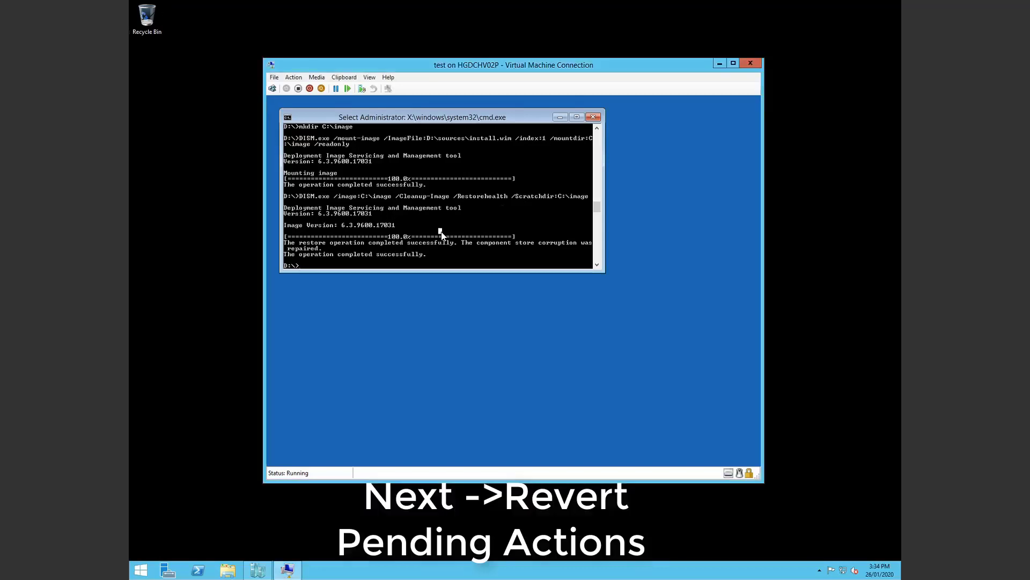
key(Escape)
text(DISM.exe)
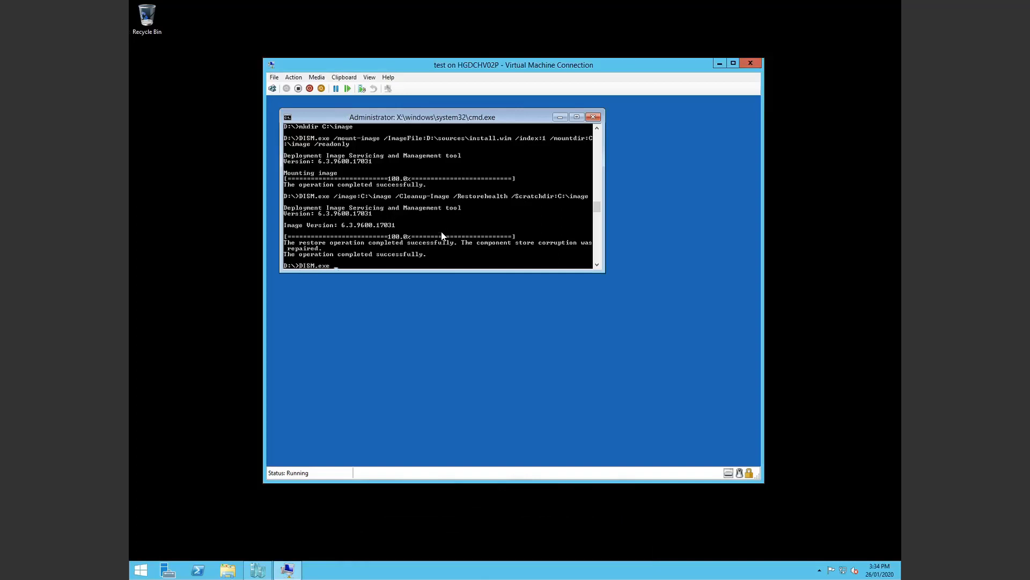
text( /image:C:\image /cleanup-im)
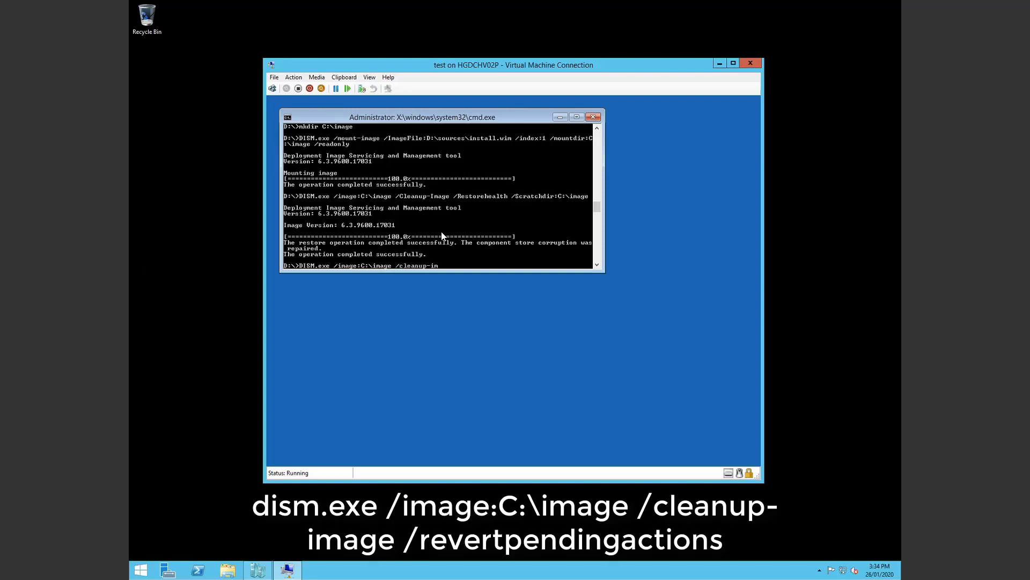
text(age)
text( /revert-pen)
key(BackSpace)
key(BackSpace)
key(BackSpace)
key(BackSpace)
text(tpendingactions)
key(Return)
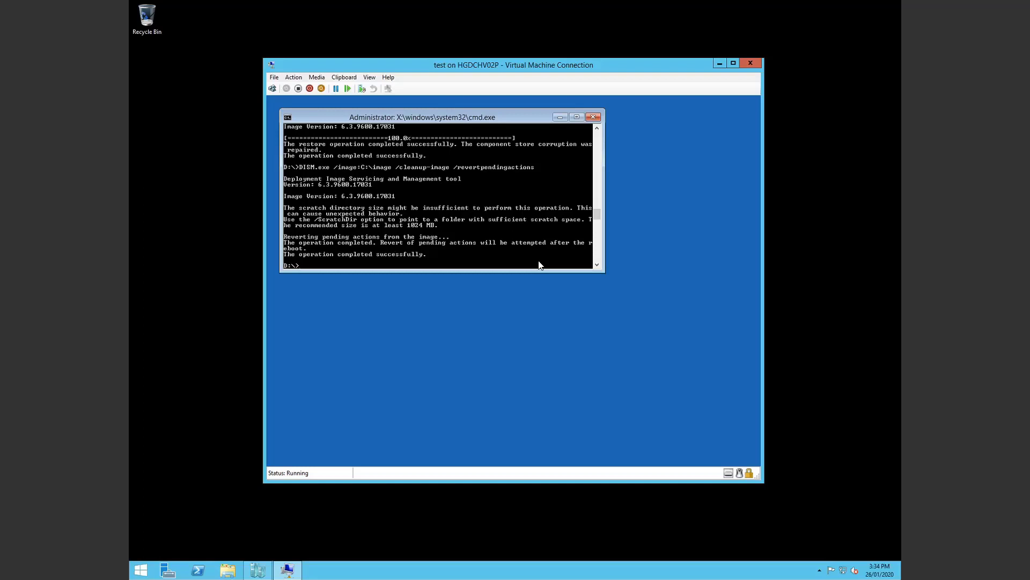
Exit the recovery Command Prompt with the exit command.
click(510, 196)
text(exit)
key(Return)
Restart via Troubleshoot > Startup Settings and select Last Known Good Configuration (advanced).
click(417, 304)
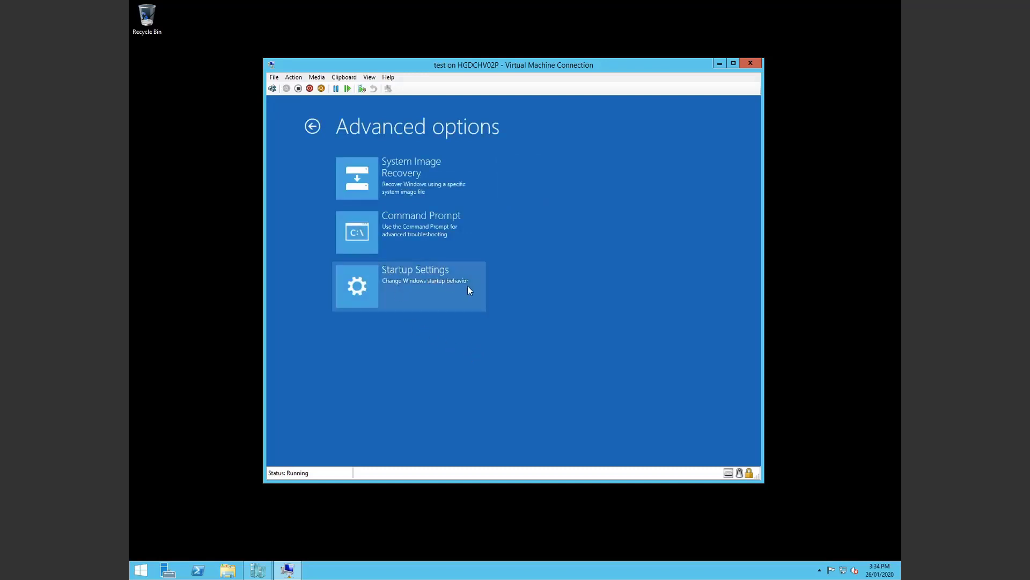
click(397, 298)
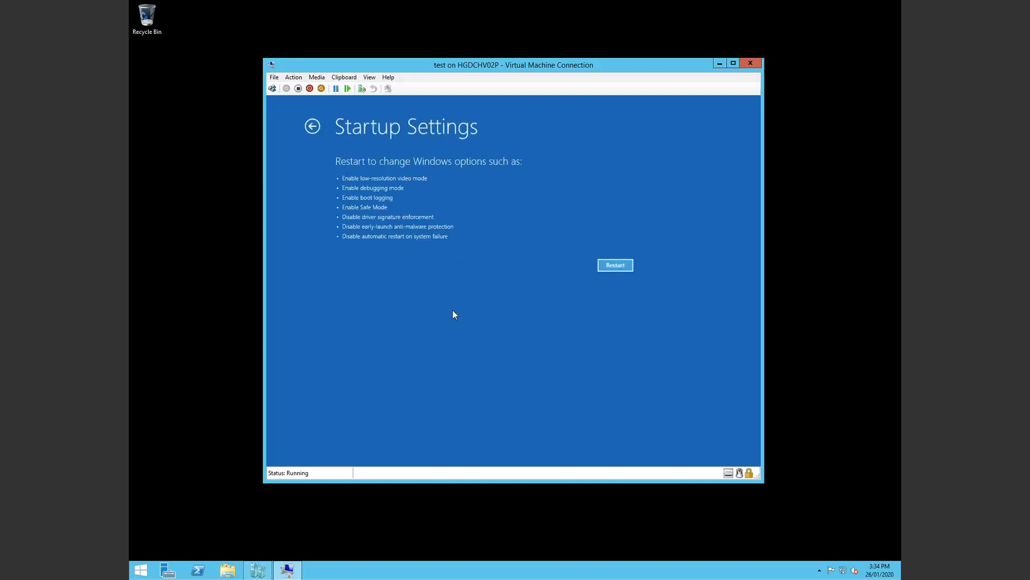
click(615, 266)
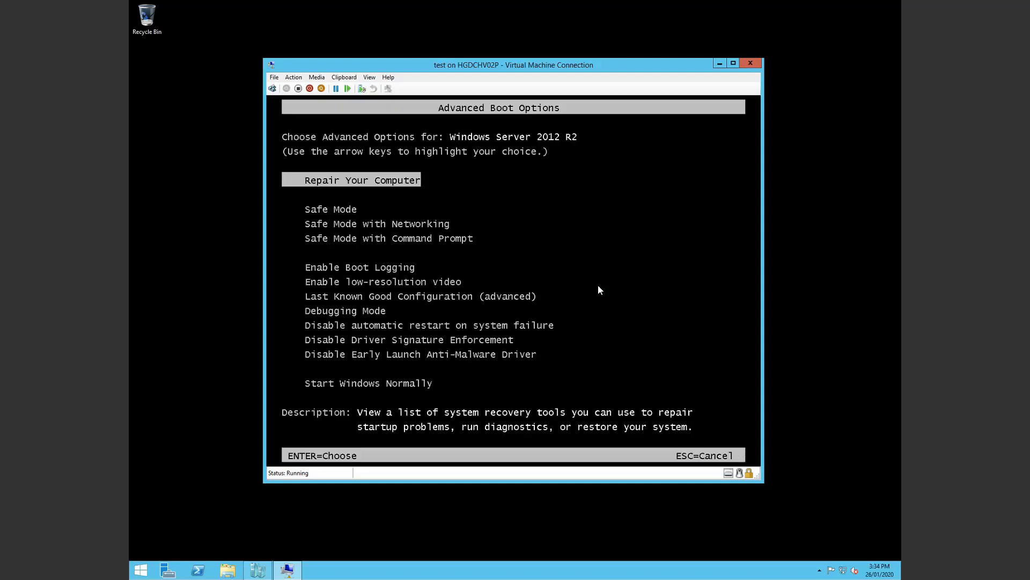
key(Down)
key(Down)
key(Down)
key(Down)
key(Down)
key(Down)
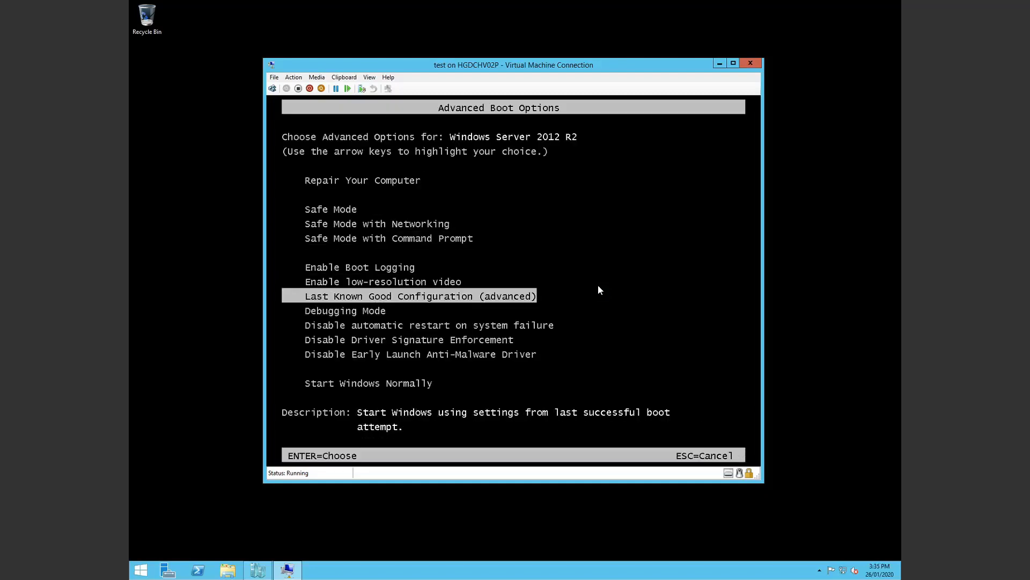